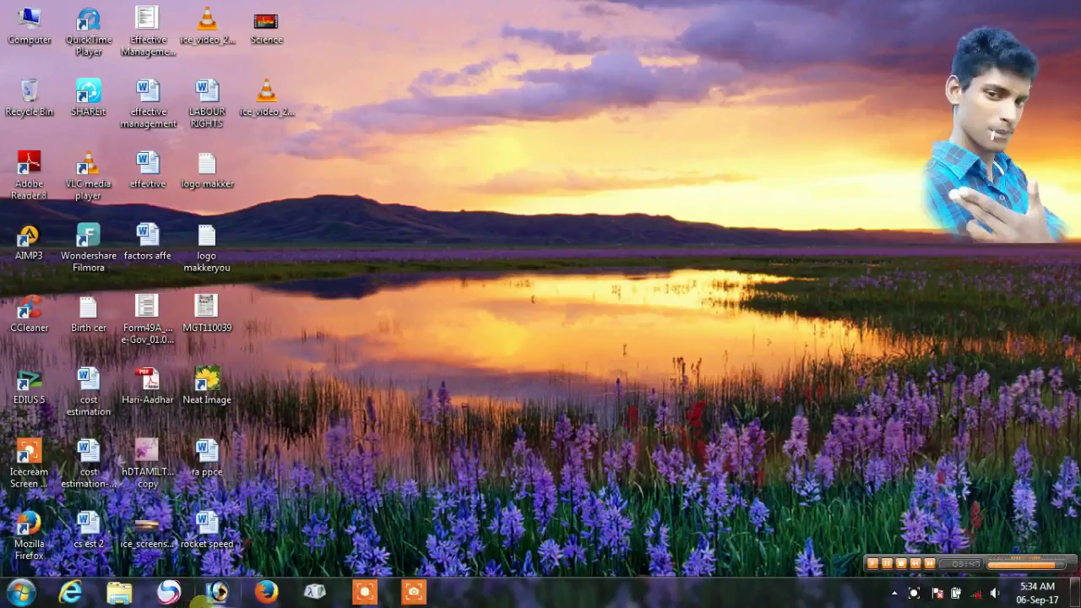
- Launch Photoshop 7.0 from its desktop shortcut
left_click(211, 595)
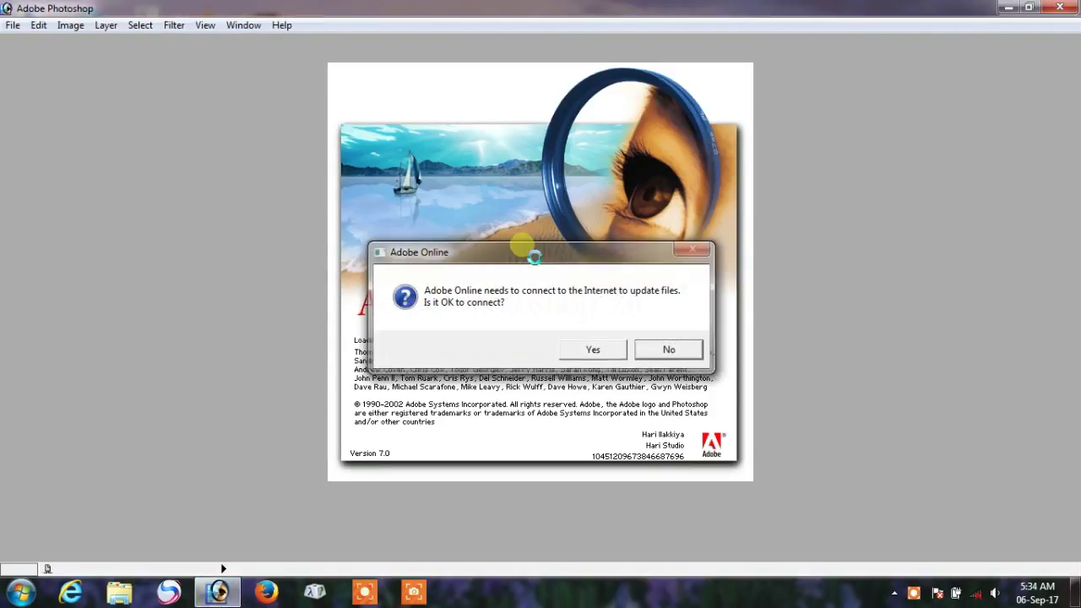
- Decline the Adobe Online prompts and turn off Button Mode in the Actions palette
key("Return")
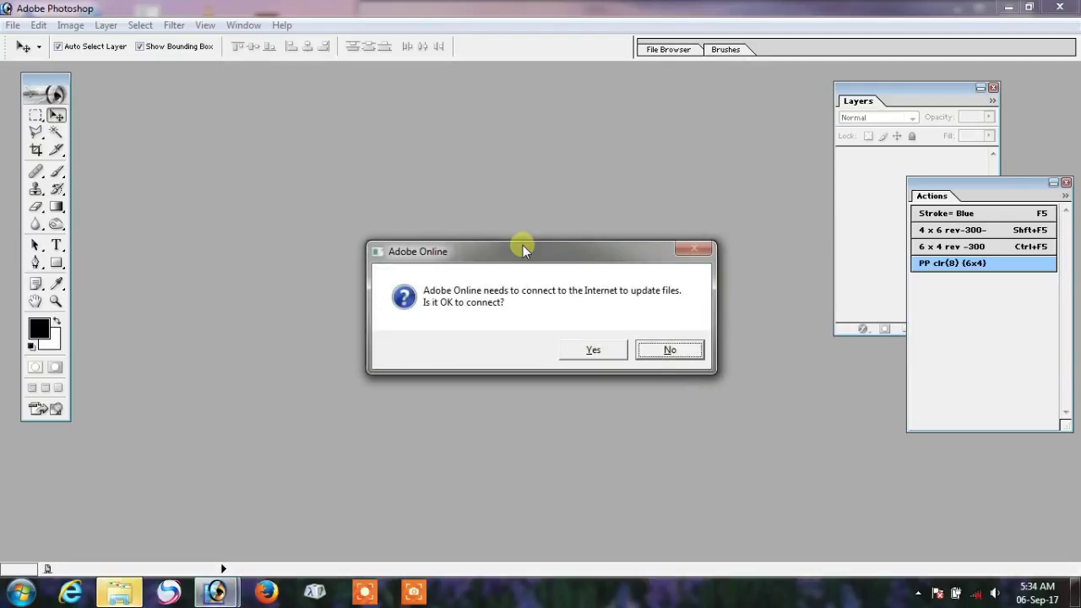
key("Return")
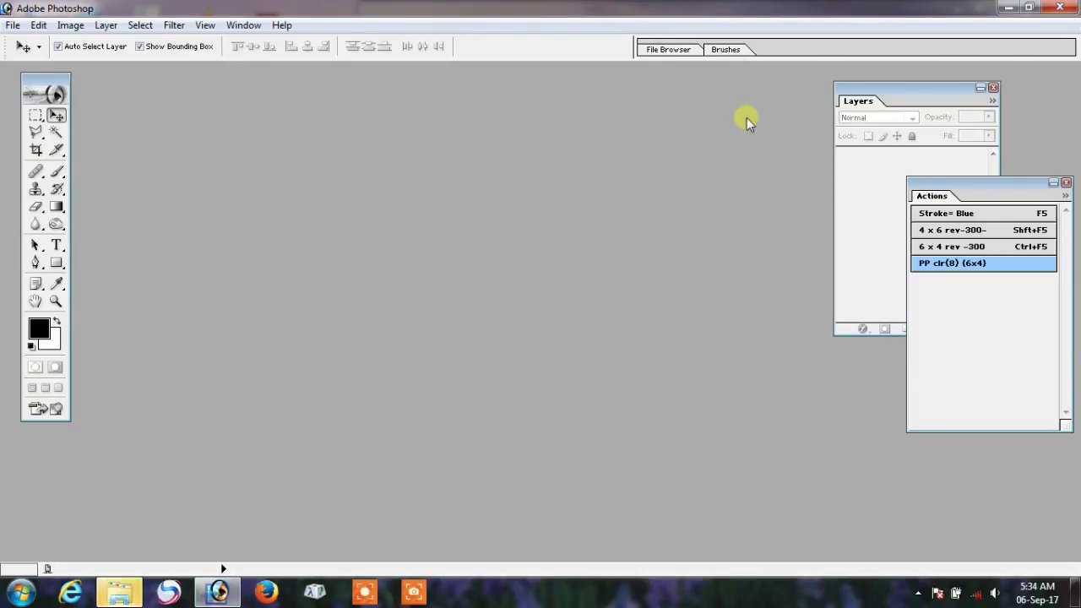
left_click_drag(1031, 188, 1013, 184)
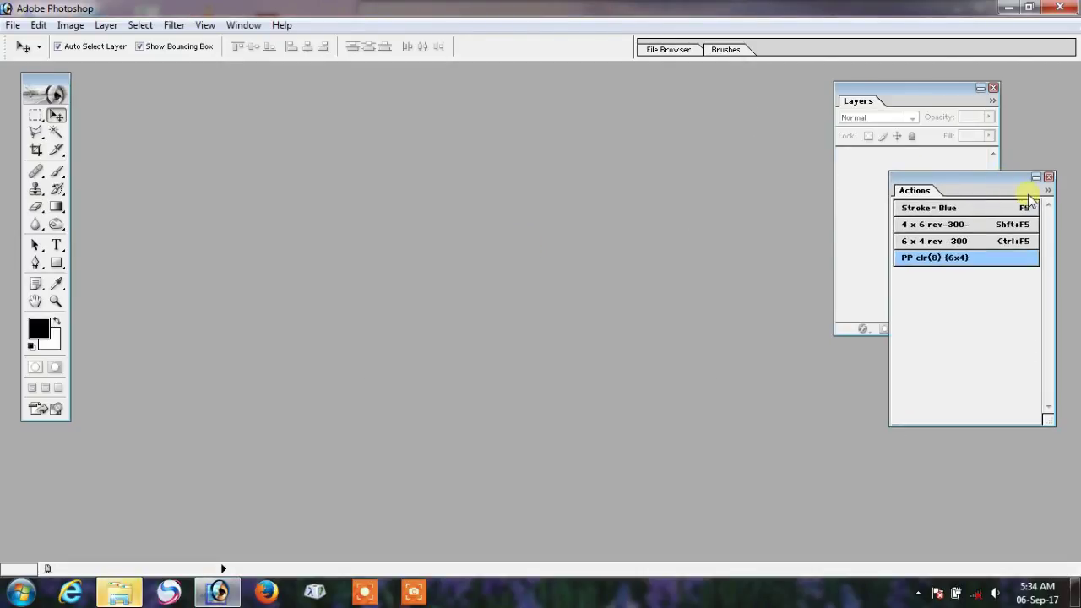
left_click(1047, 190)
left_click(983, 133)
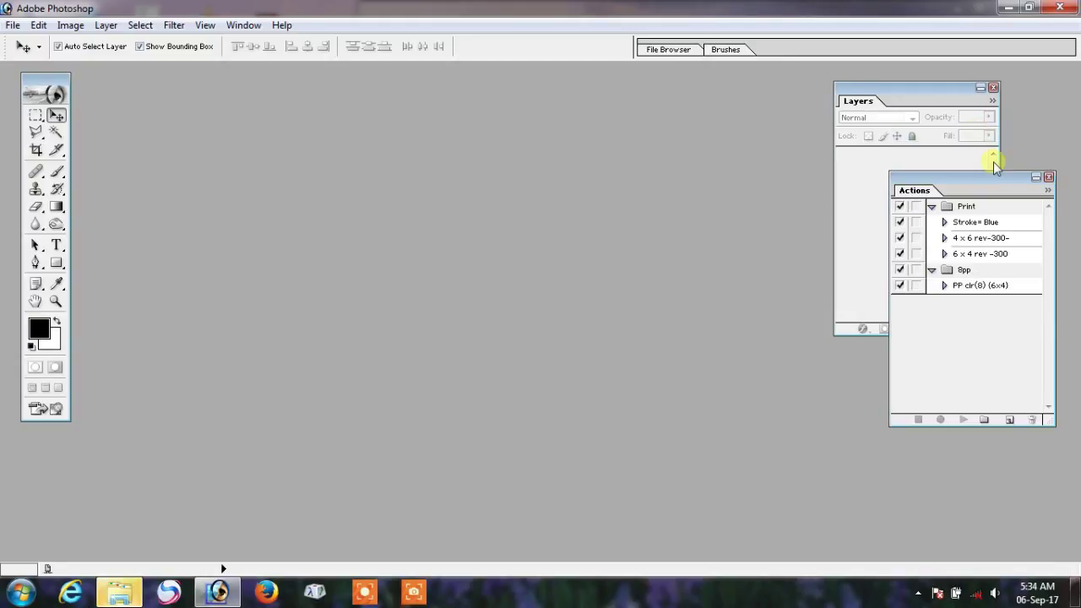
left_click(1048, 190)
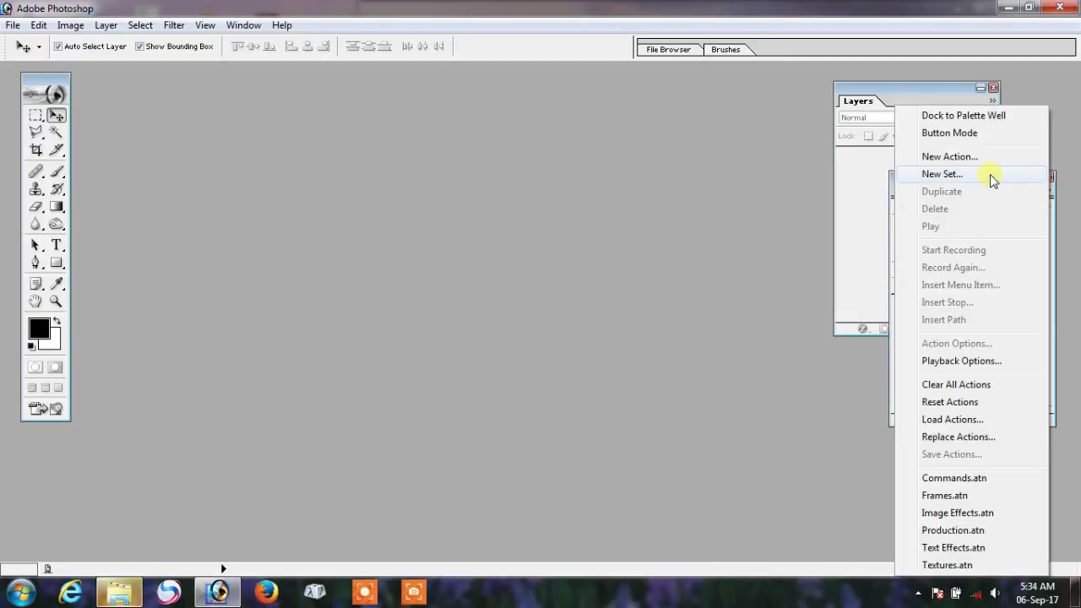
- Create a new action set named PAs
left_click(993, 178)
type("PAs")
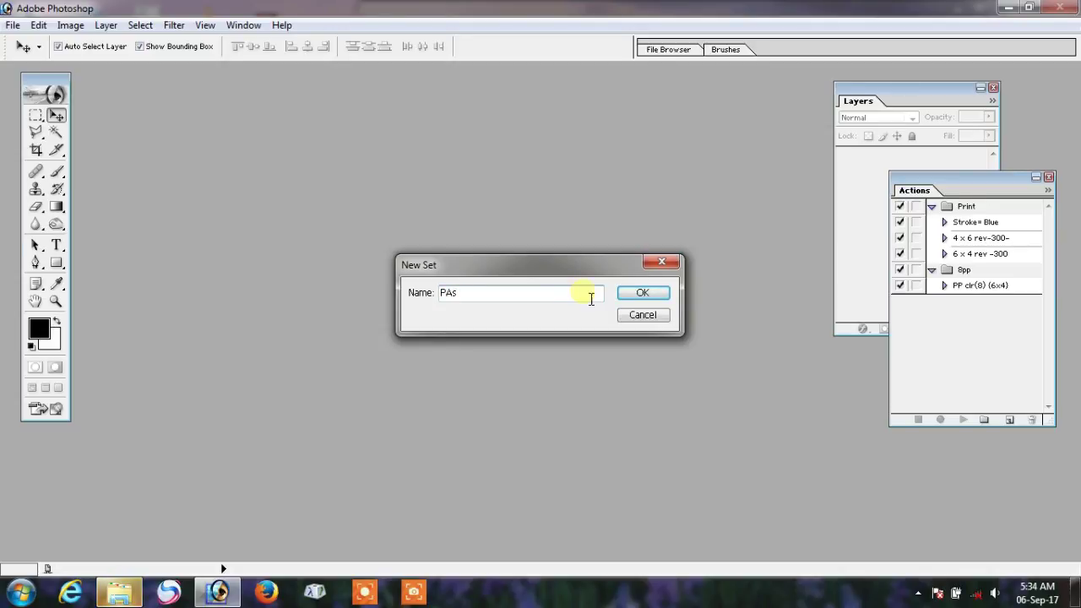
left_click(642, 292)
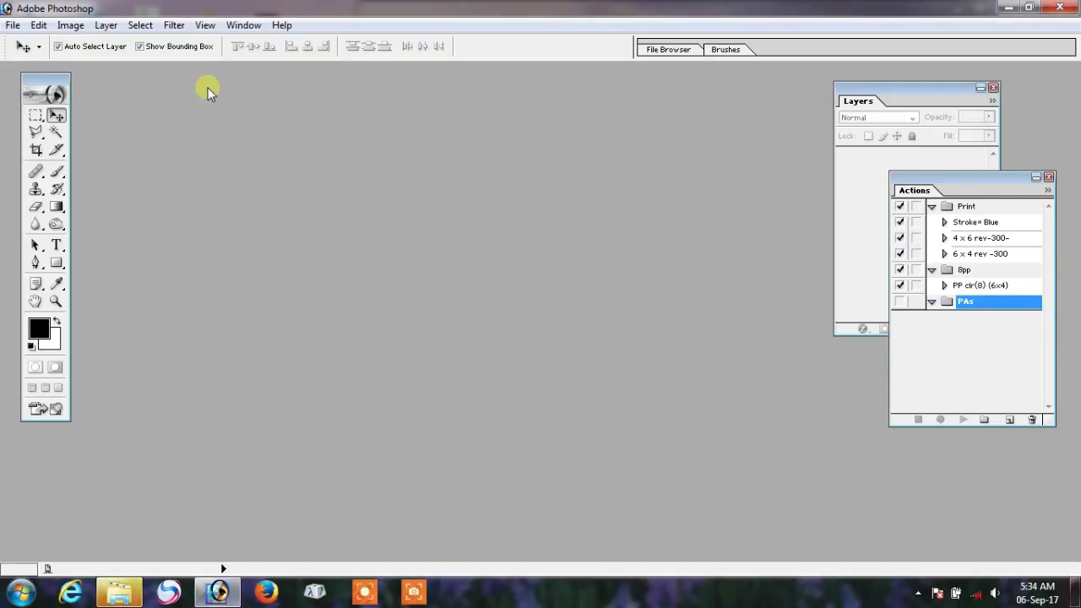
left_click(12, 24)
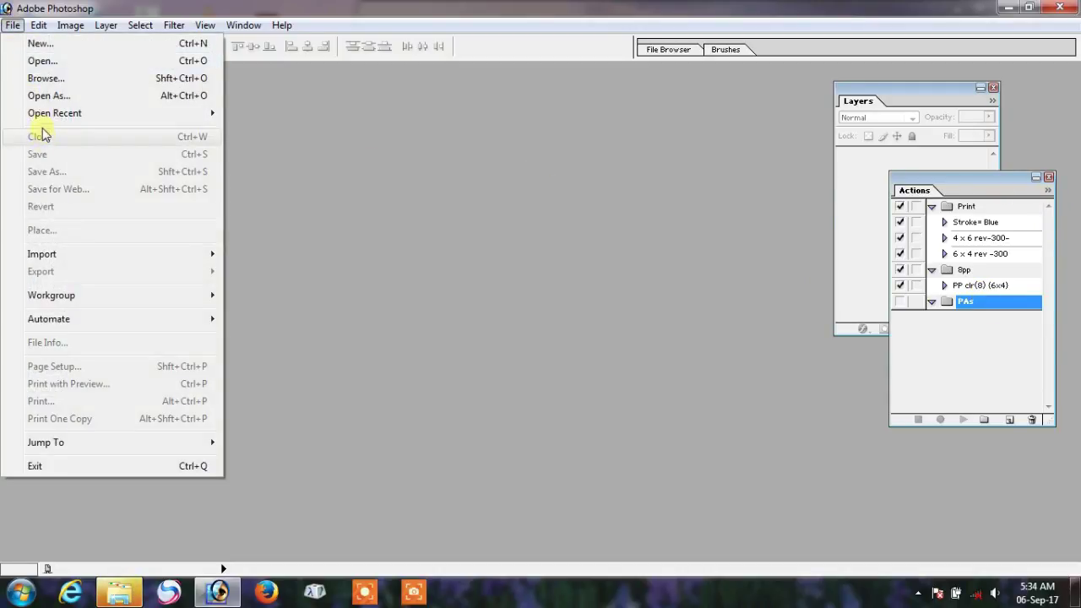
- Open DSC_3656(1) - Copy.JPG from the Passport photo folder and centre its window
left_click(35, 62)
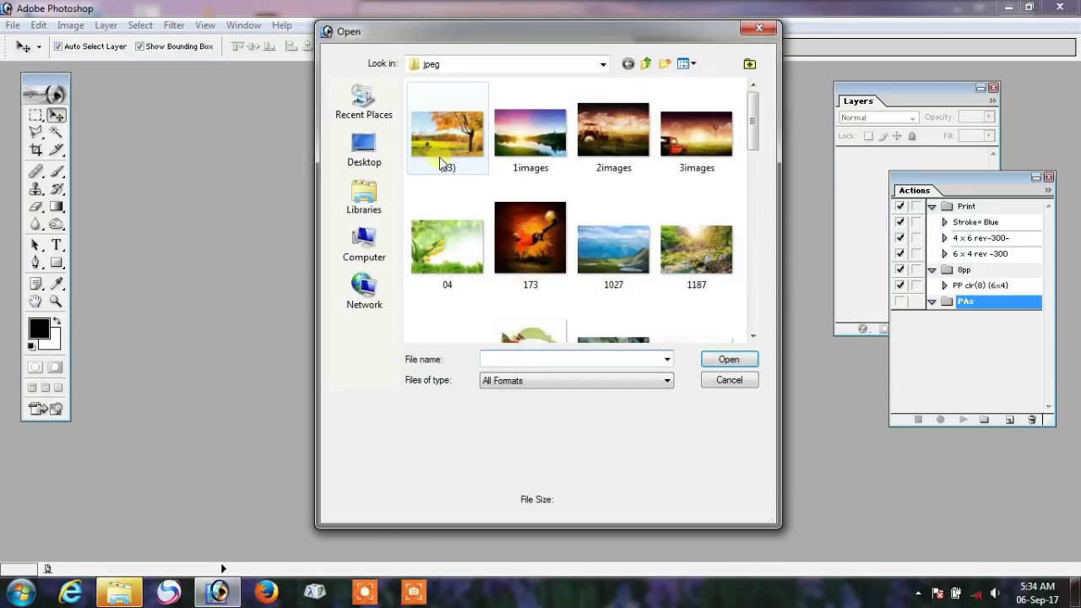
left_click(525, 169)
key("BackSpace")
key("BackSpace")
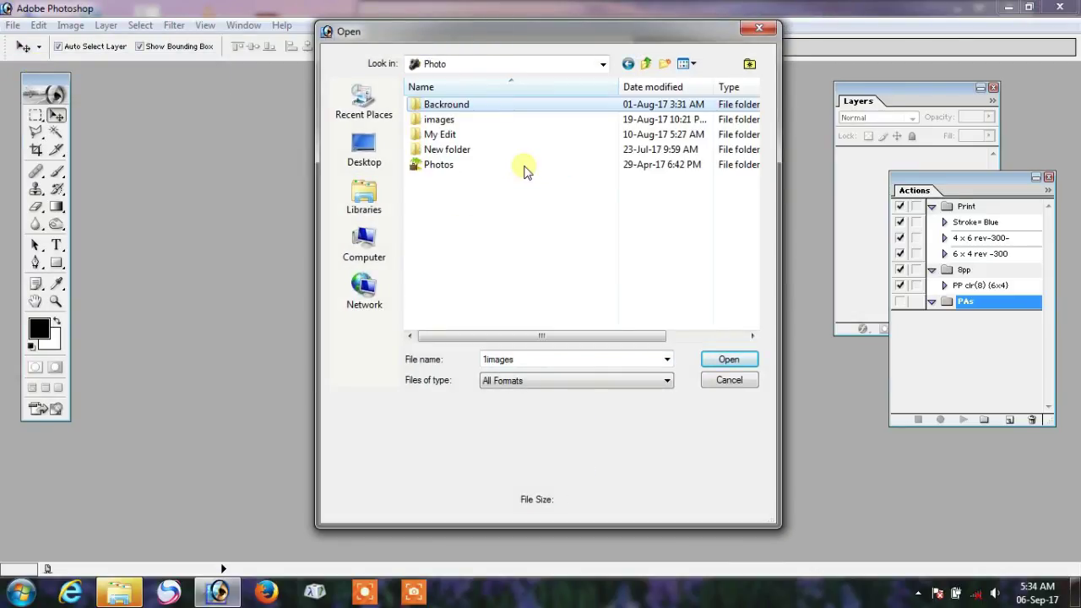
double_click(439, 119)
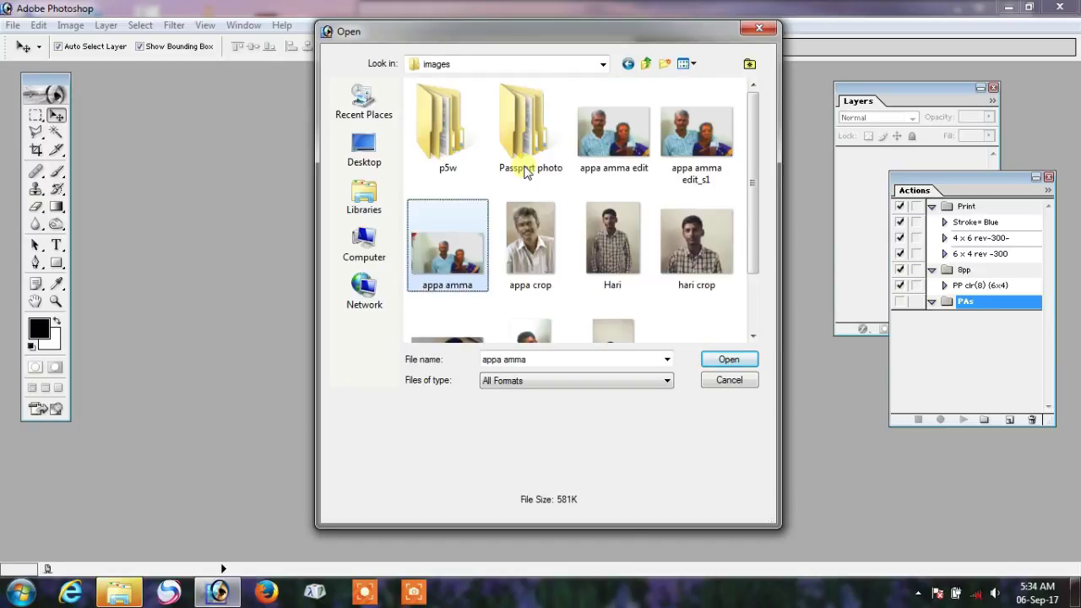
key("Right")
double_click(525, 169)
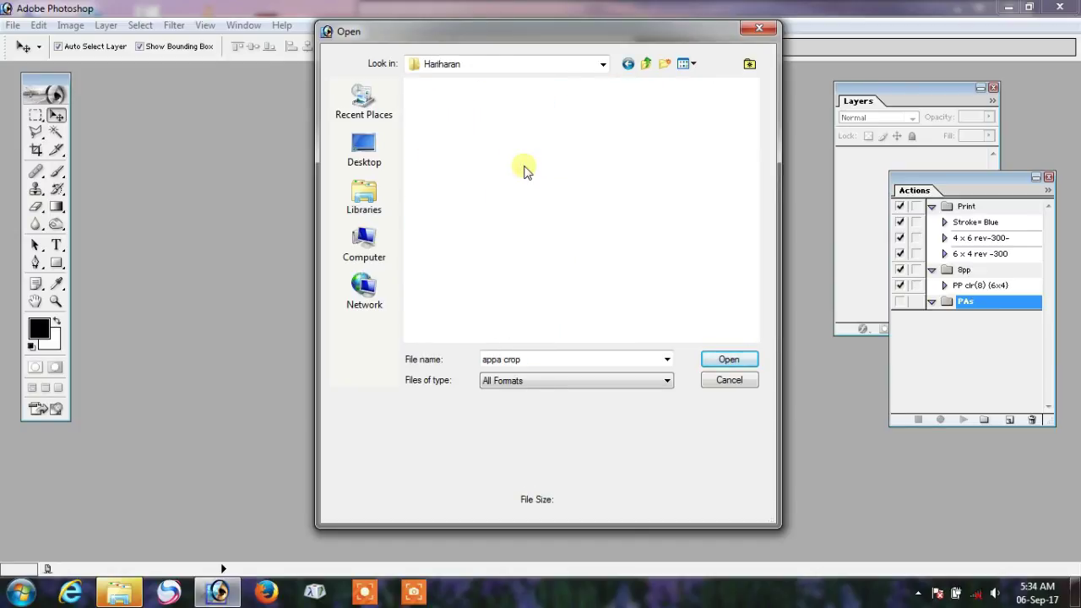
left_click(525, 169)
key("Right")
key("Return")
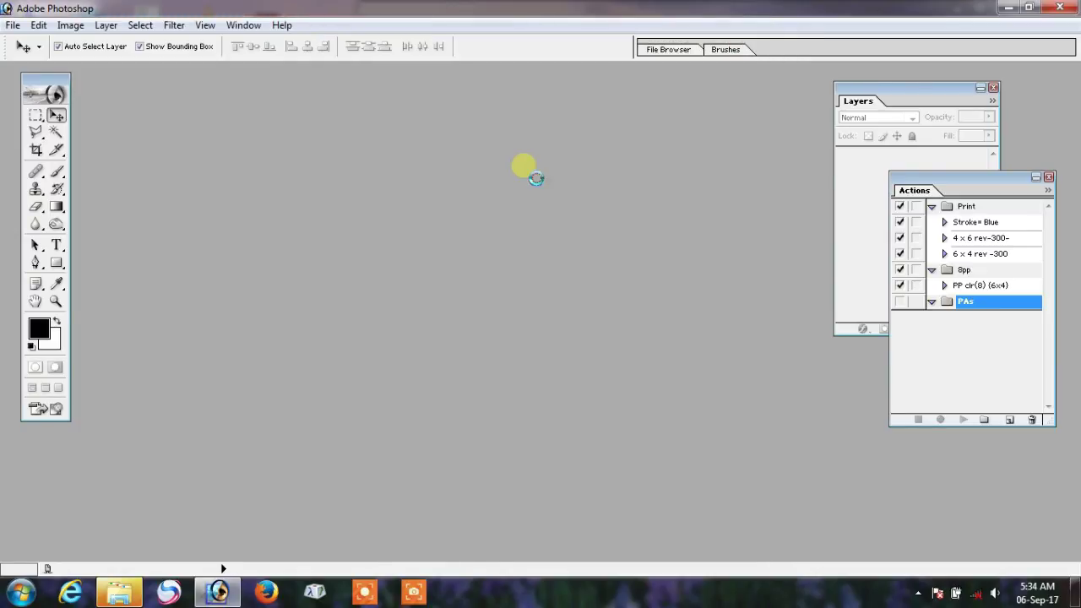
left_click_drag(169, 77, 350, 96)
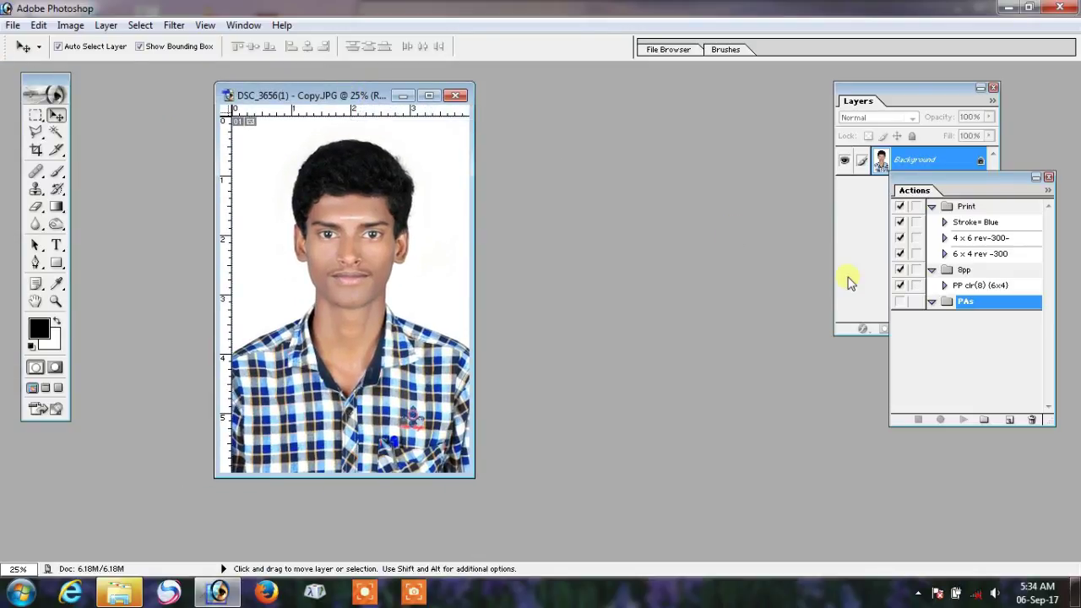
- Start recording a Blue-coded Passport action in set PAs and maximise the portrait
left_click(1050, 194)
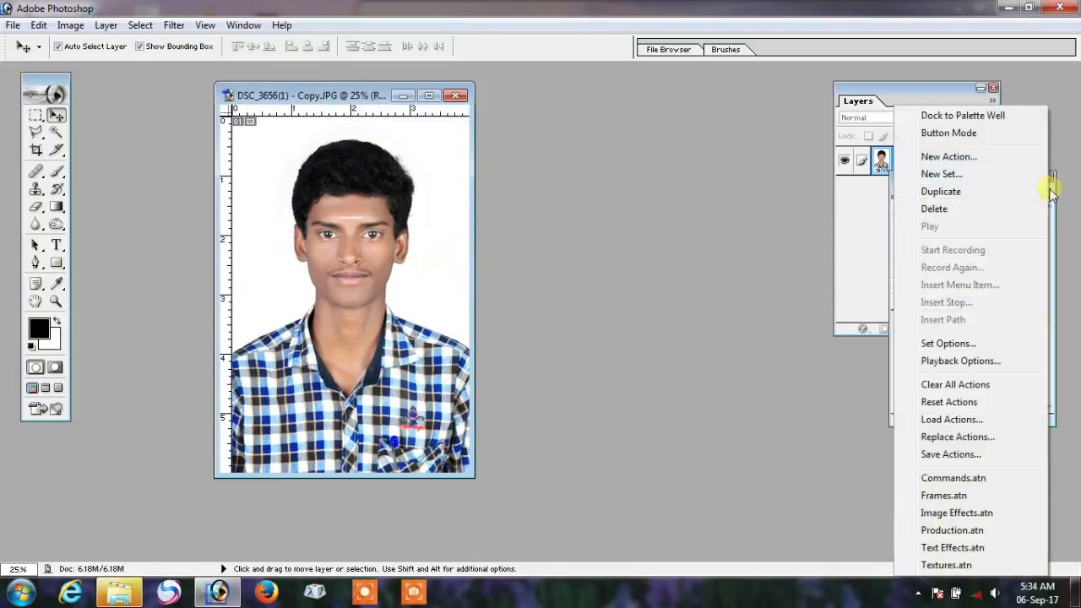
left_click(992, 159)
type("Passport")
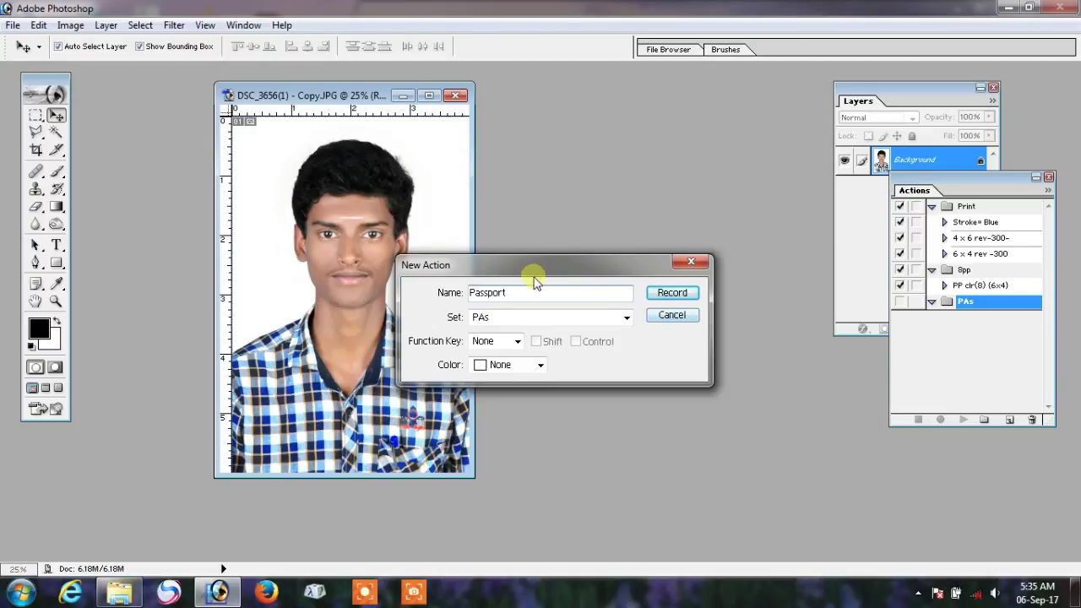
left_click(540, 365)
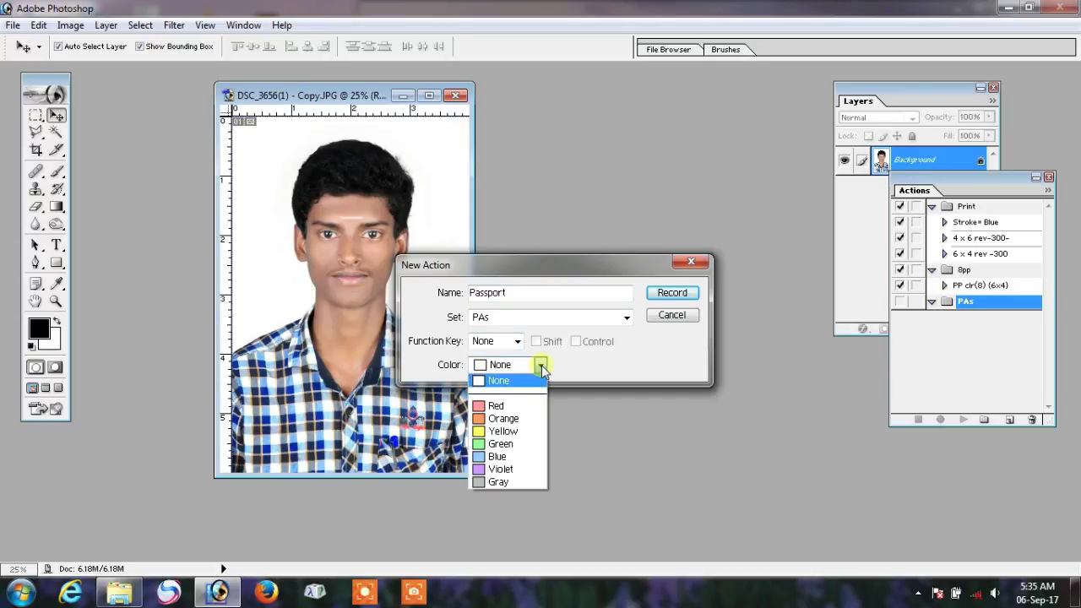
left_click(509, 457)
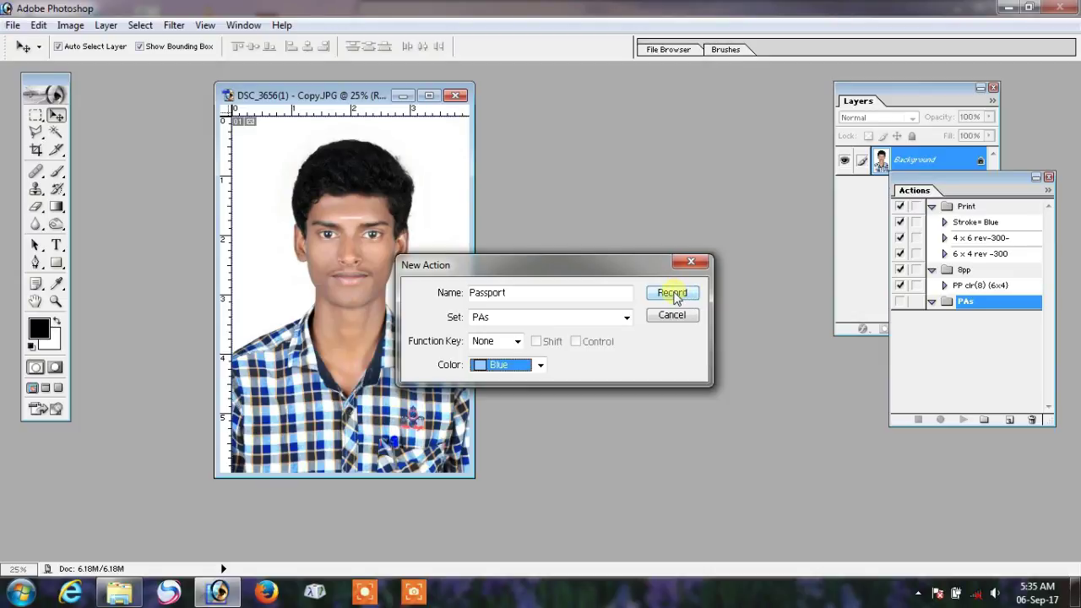
left_click(673, 294)
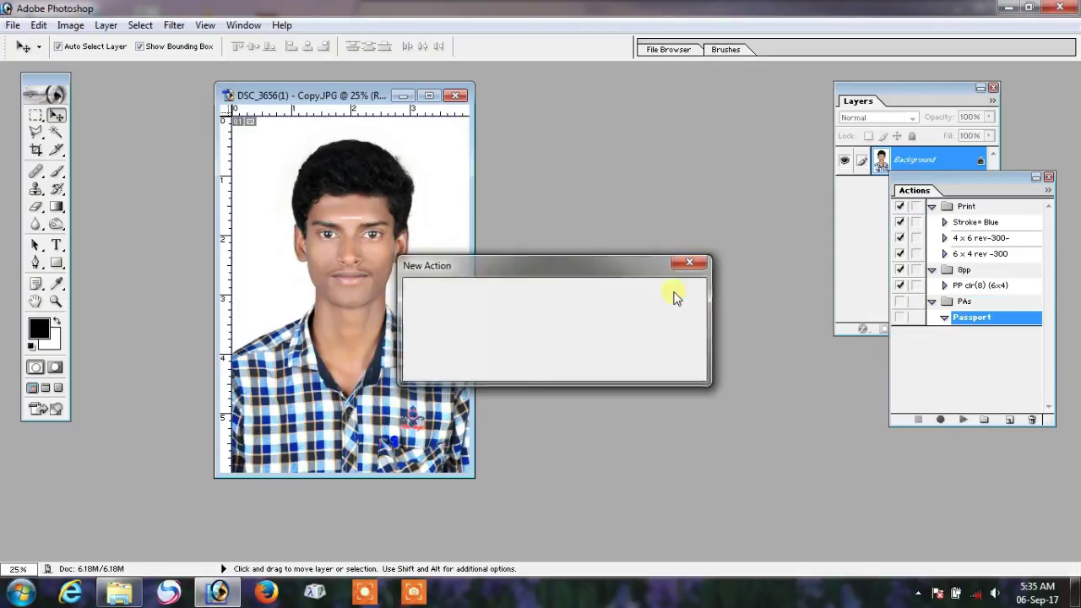
left_click(429, 96)
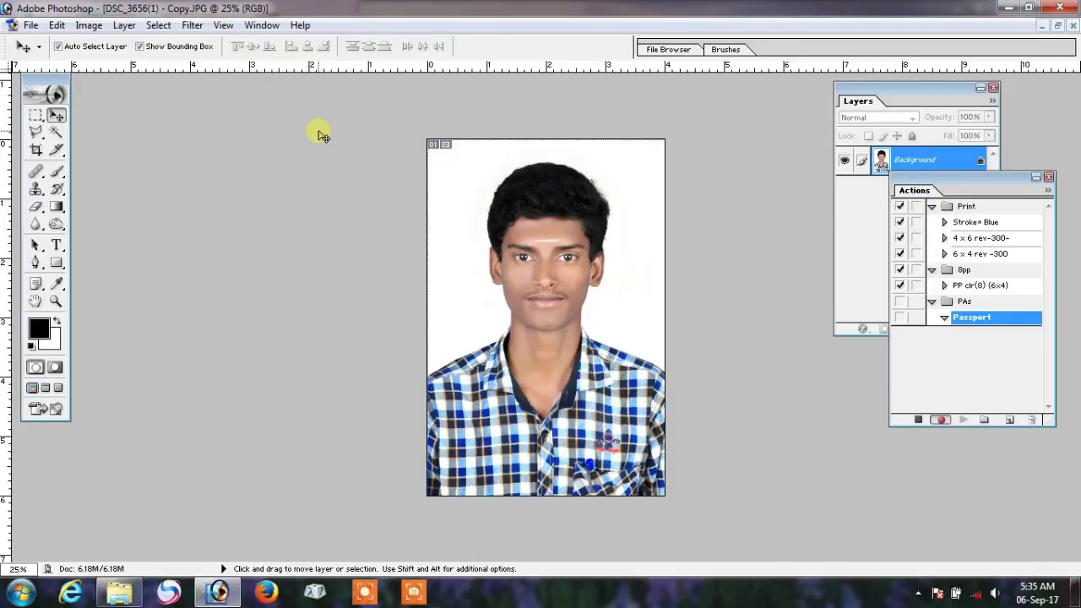
- Crop the portrait to 1.5 × 2 in at 300 pixels/inch, zoom to 50%, and select all
key("c")
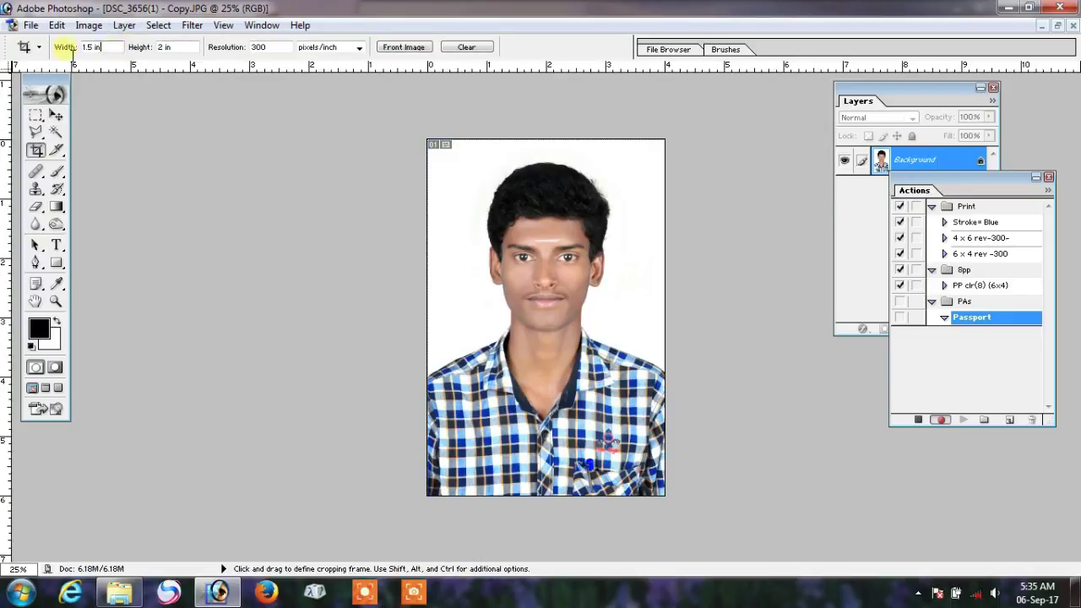
key("Tab")
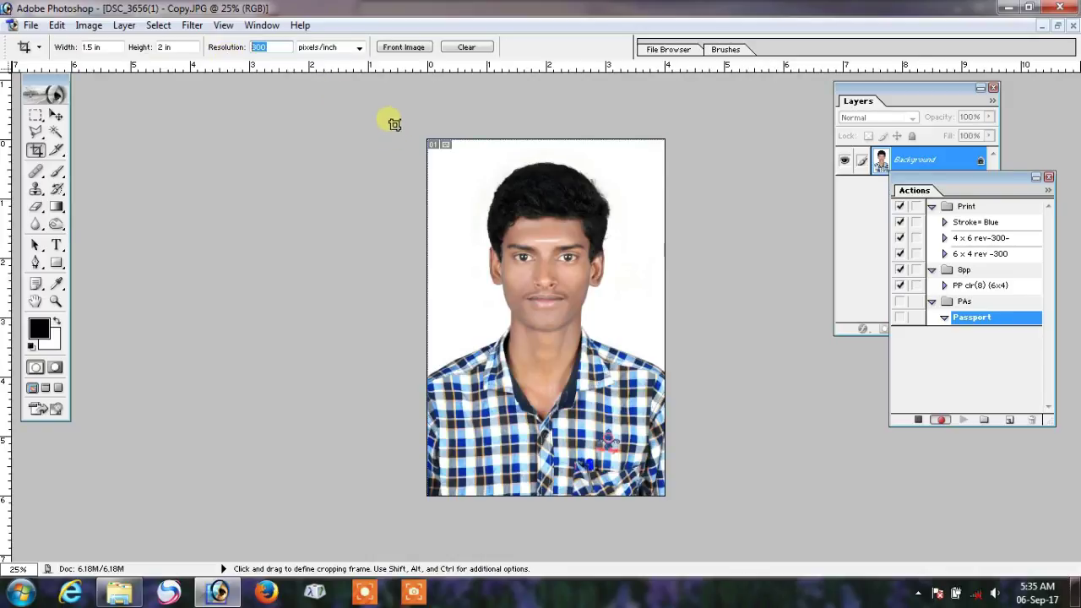
left_click_drag(427, 139, 876, 529)
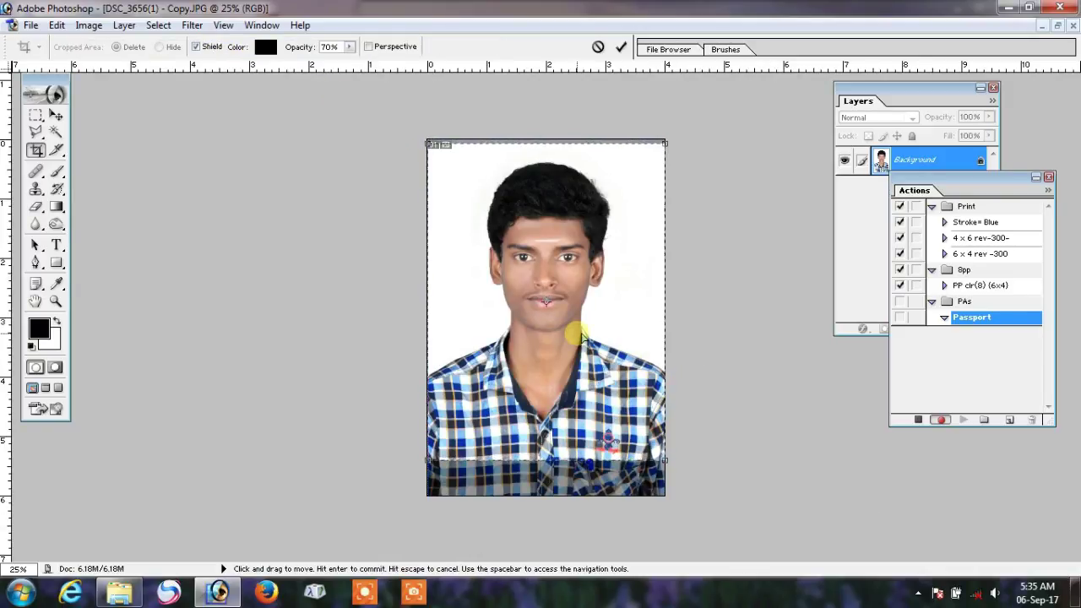
key("Return")
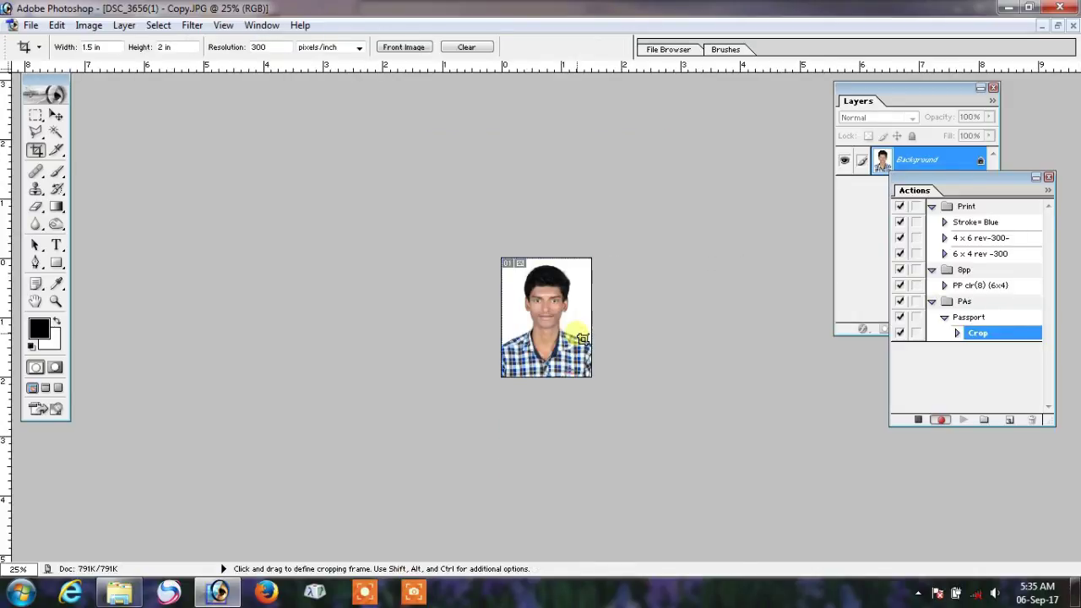
key("ctrl+plus")
key("ctrl+plus")
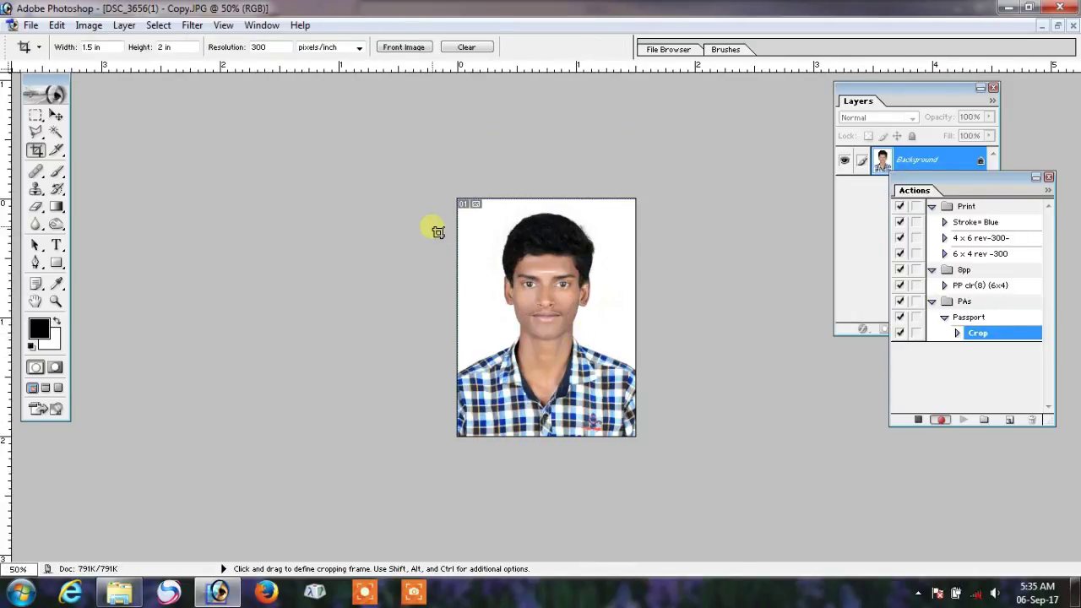
key("ctrl")
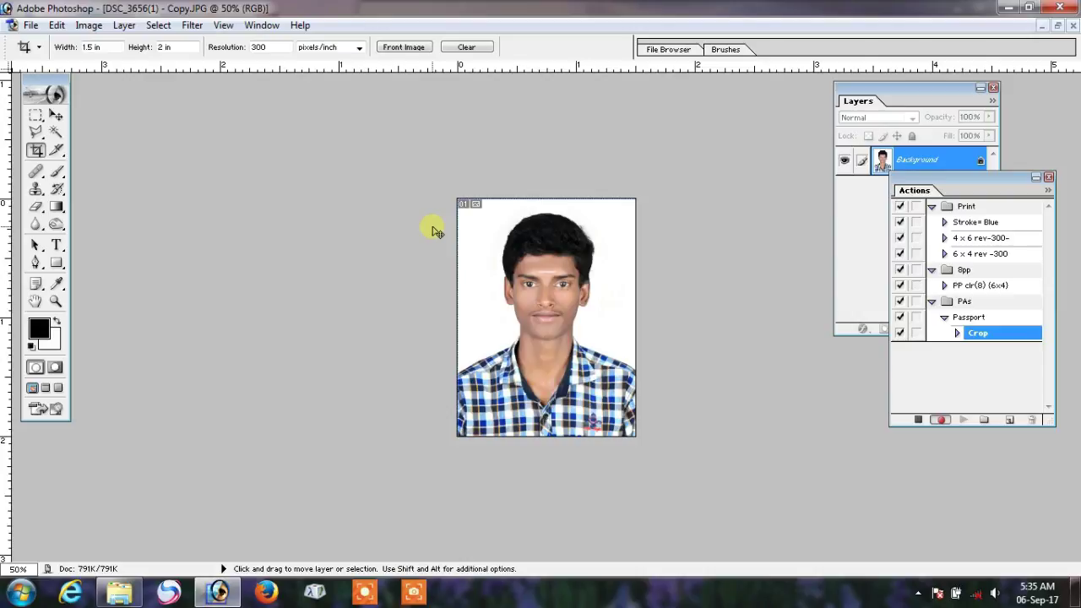
key("ctrl+a")
- Free Transform the whole photo, scaling it to 92% around its centre
left_click(55, 25)
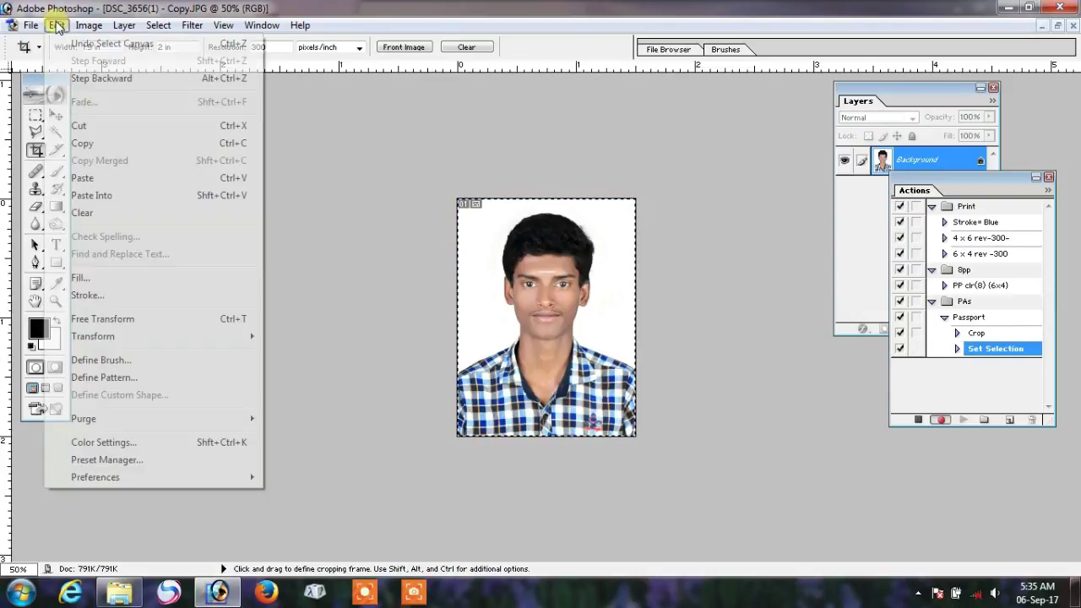
mouse_move(93, 336)
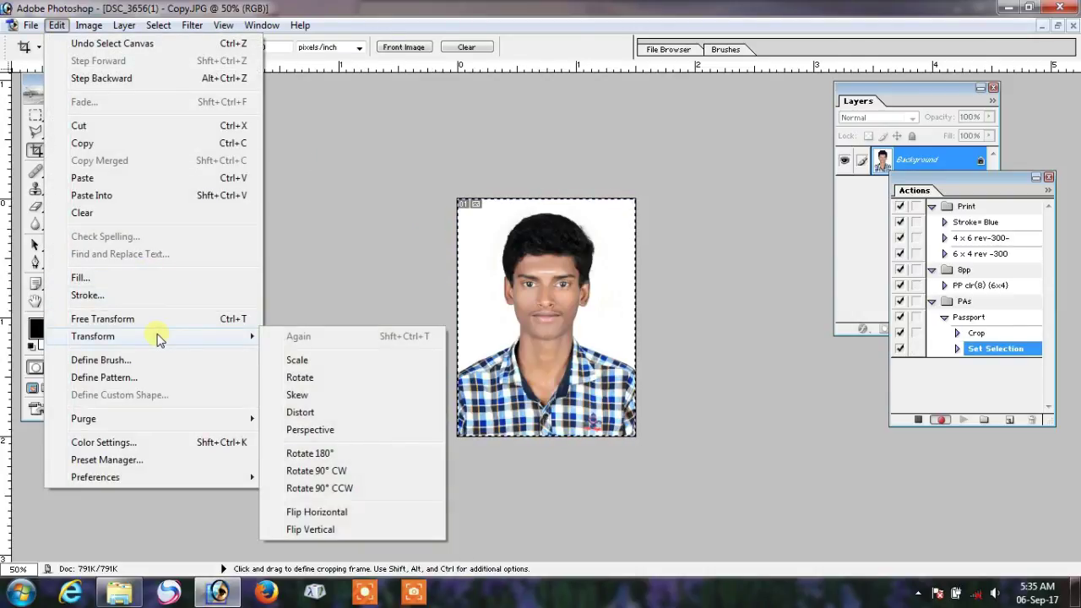
left_click(154, 318)
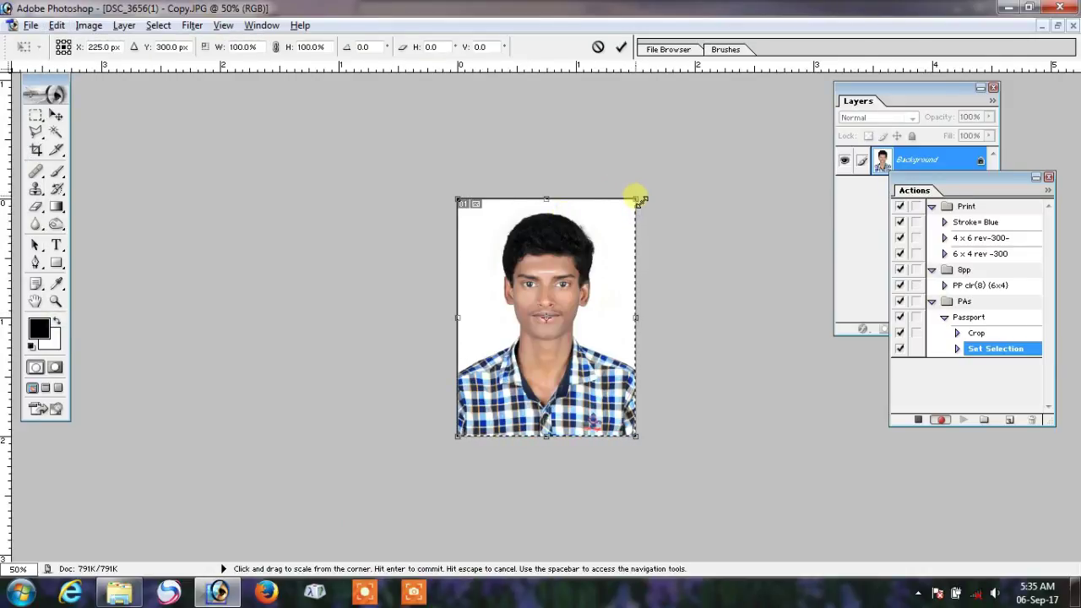
left_click_drag(640, 201, 630, 208)
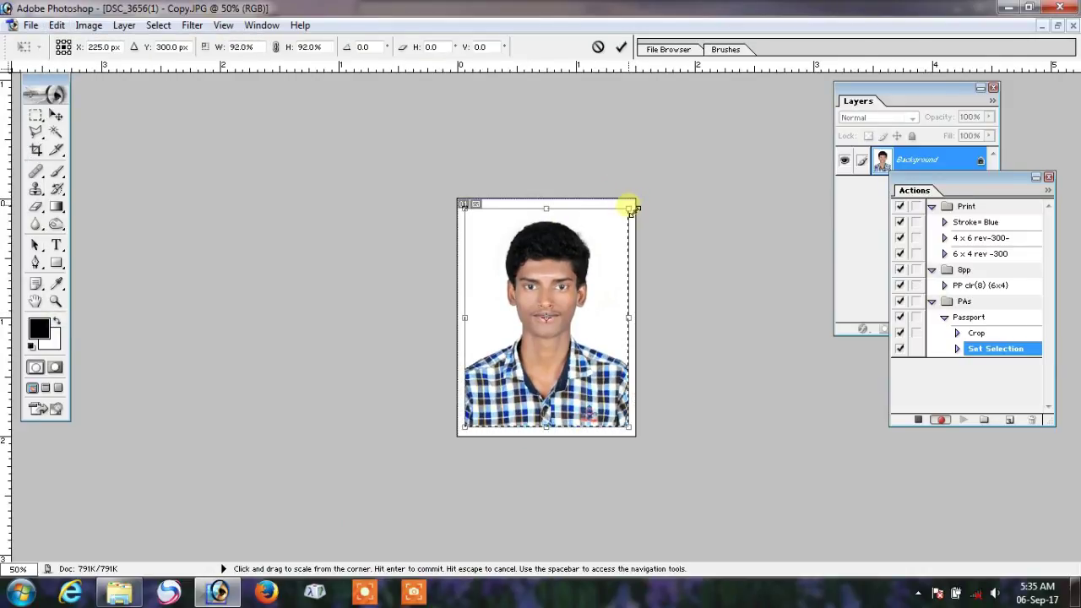
- Commit the 92% scale and stroke the selection with a 1 px black border
left_click(621, 49)
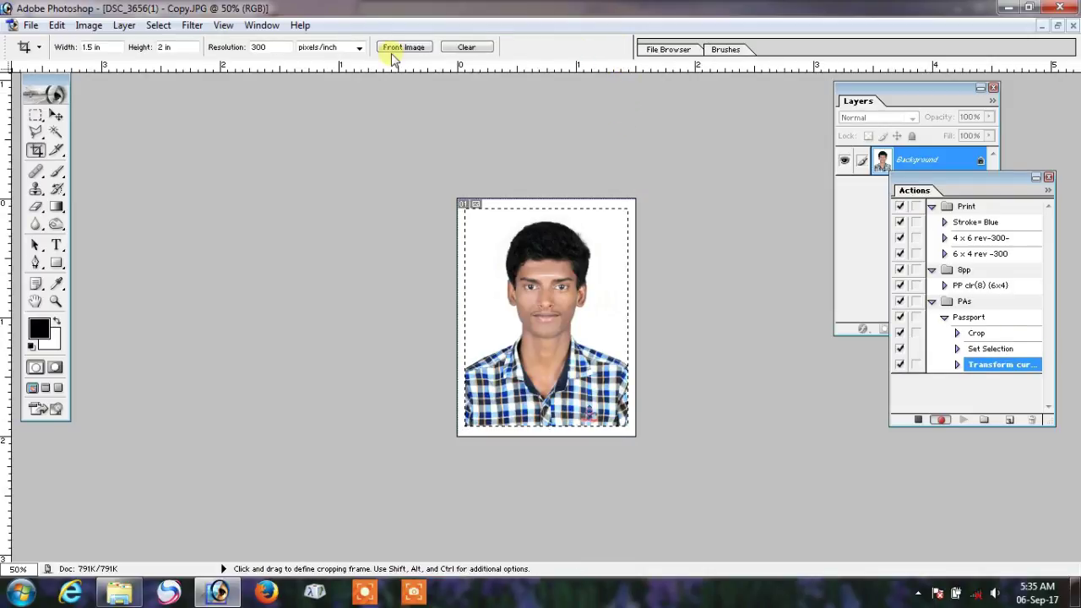
left_click(57, 25)
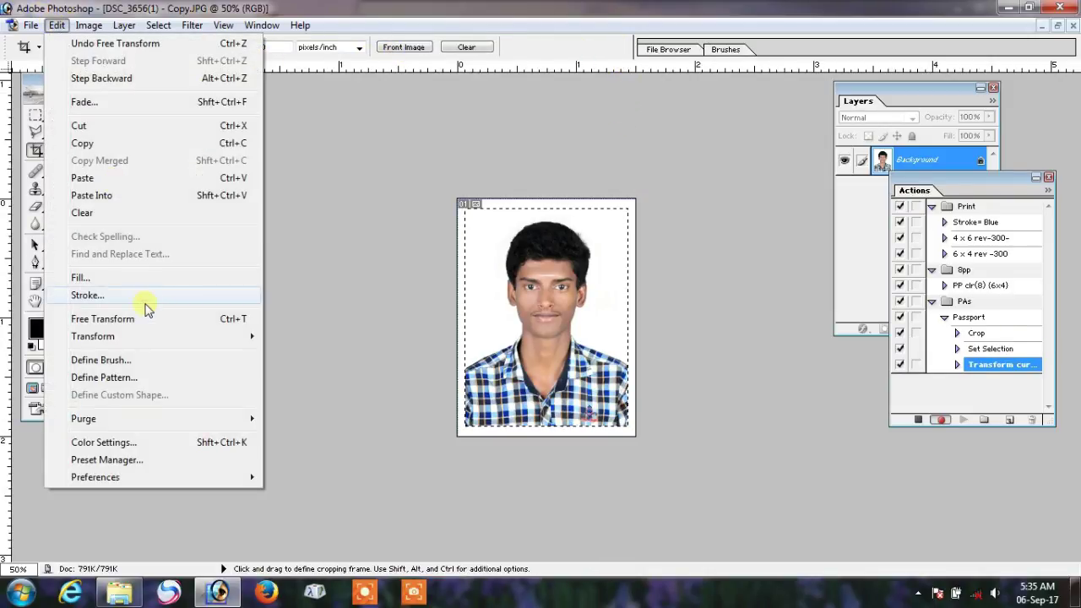
left_click(145, 295)
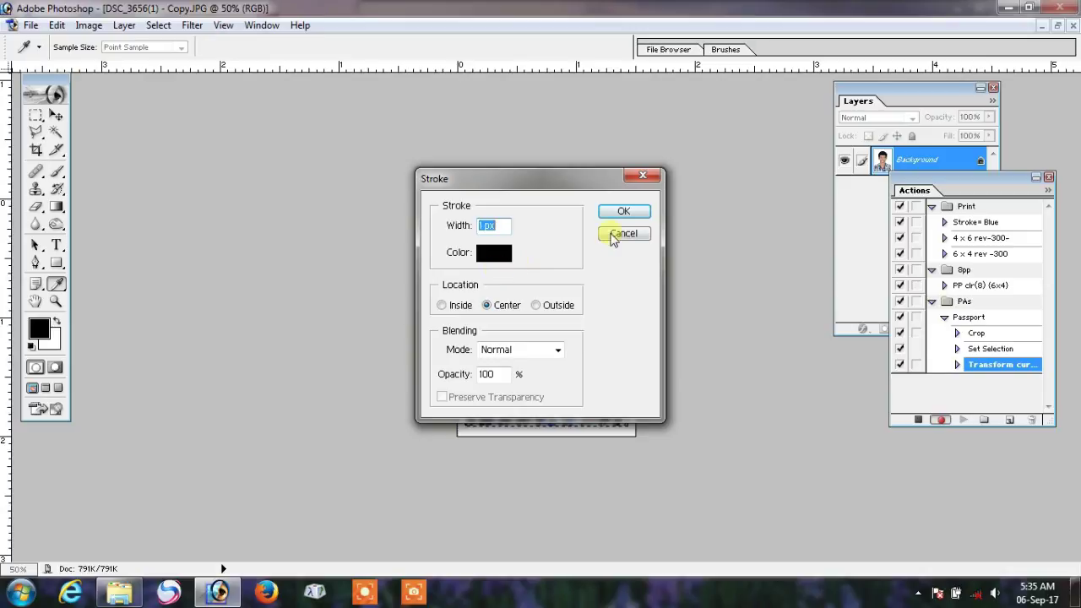
left_click(626, 211)
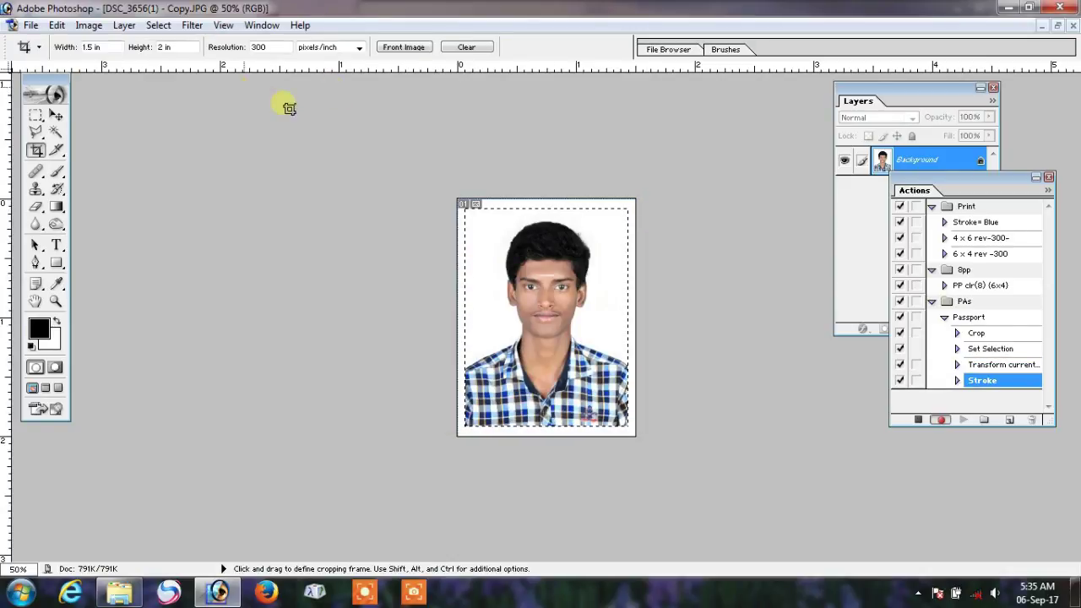
- Deselect and define the bordered portrait as a new named pattern
left_click(158, 25)
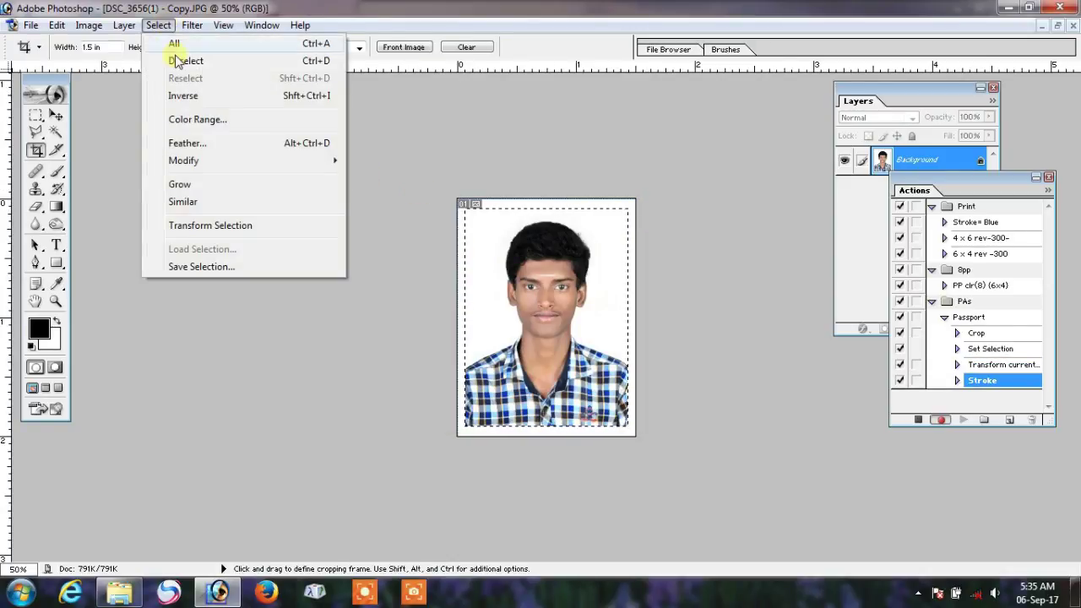
left_click(180, 63)
left_click(56, 25)
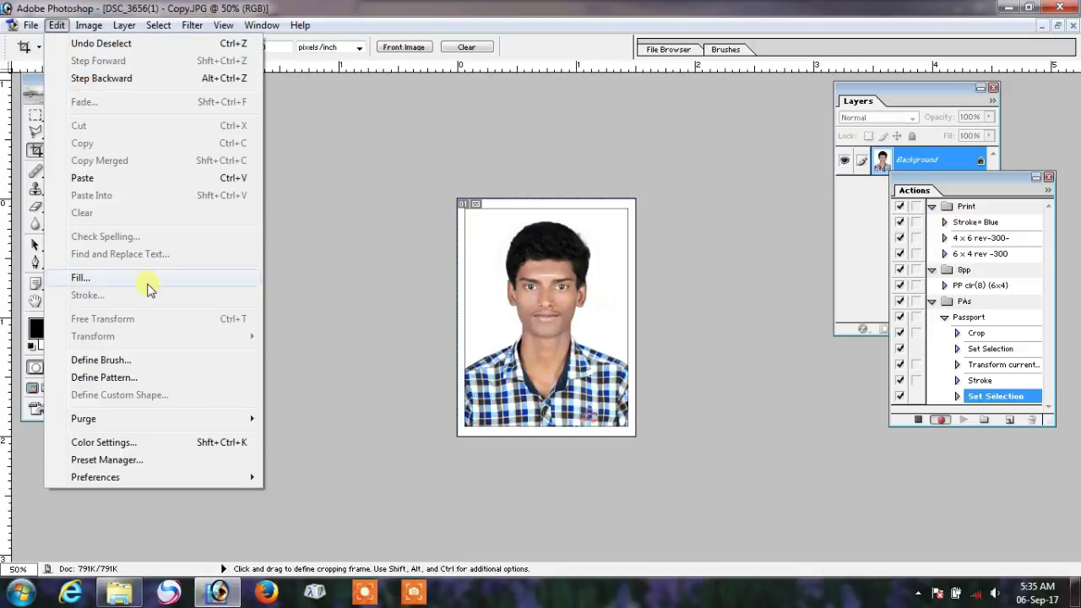
left_click(162, 378)
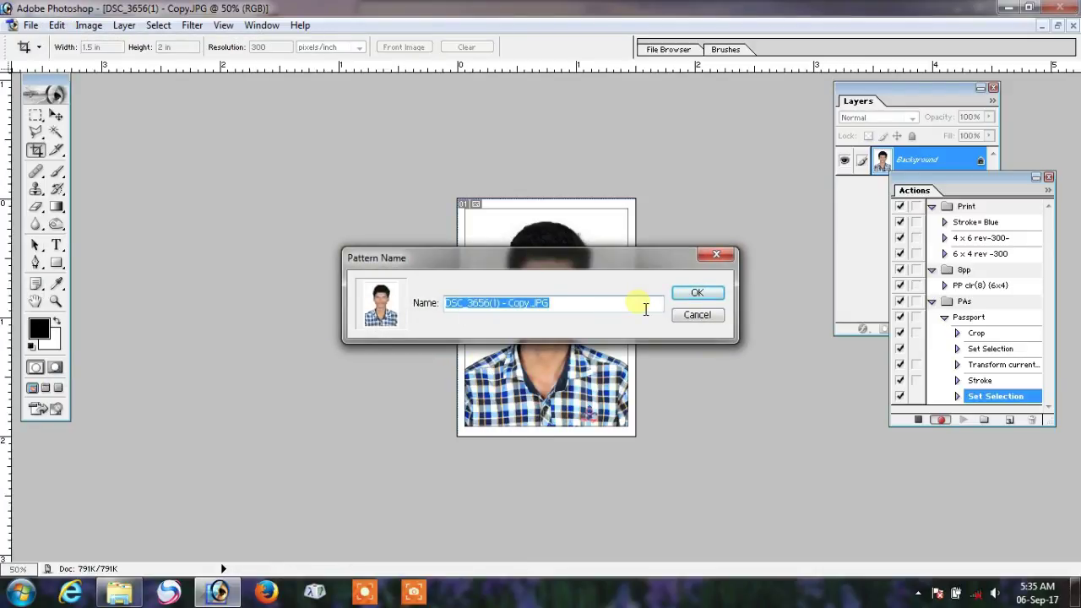
type("Hari-8pp")
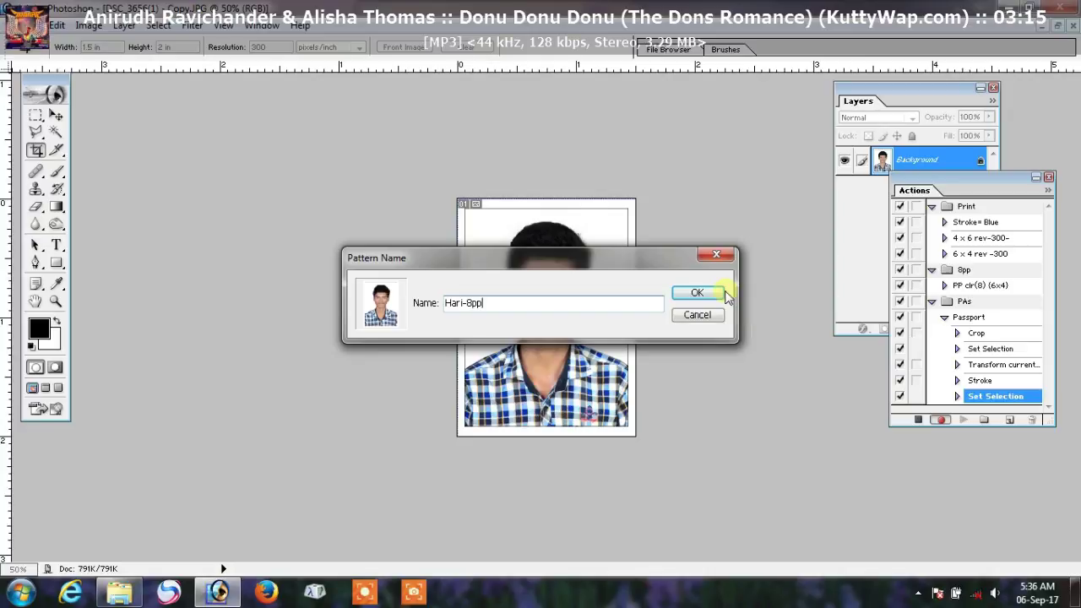
left_click(709, 294)
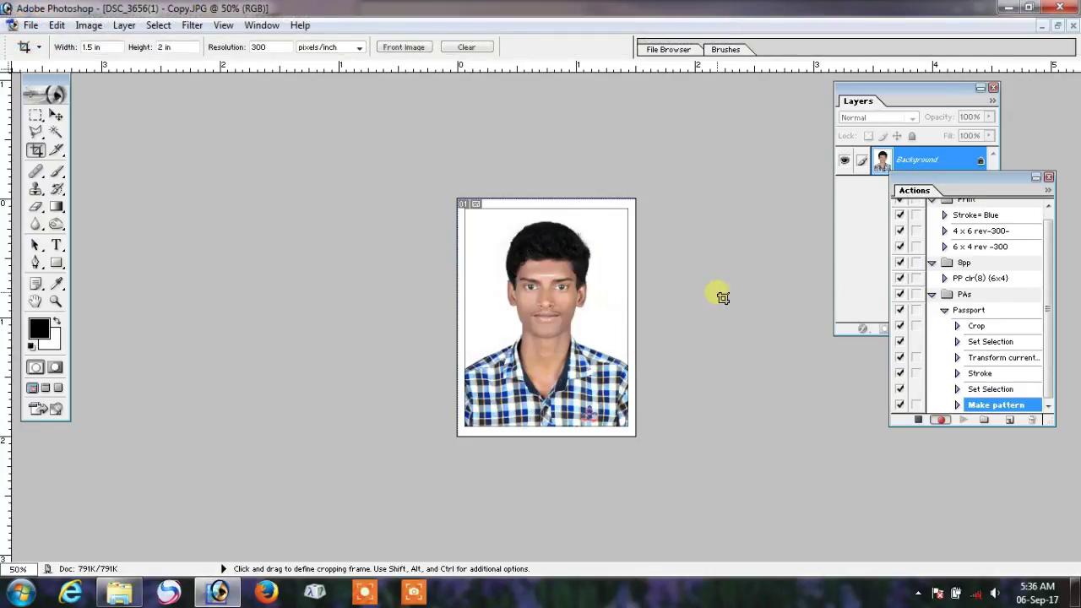
- Create a new 6 x 4 inch, 300 ppi document from the 4 x 6 preset and maximise it
left_click(30, 24)
left_click(53, 43)
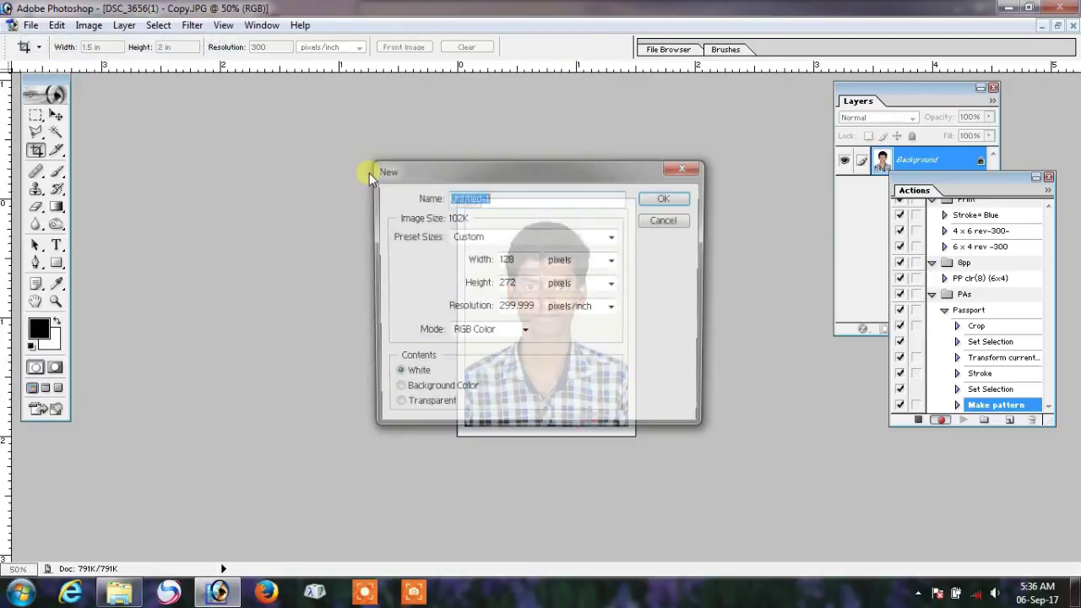
left_click(615, 243)
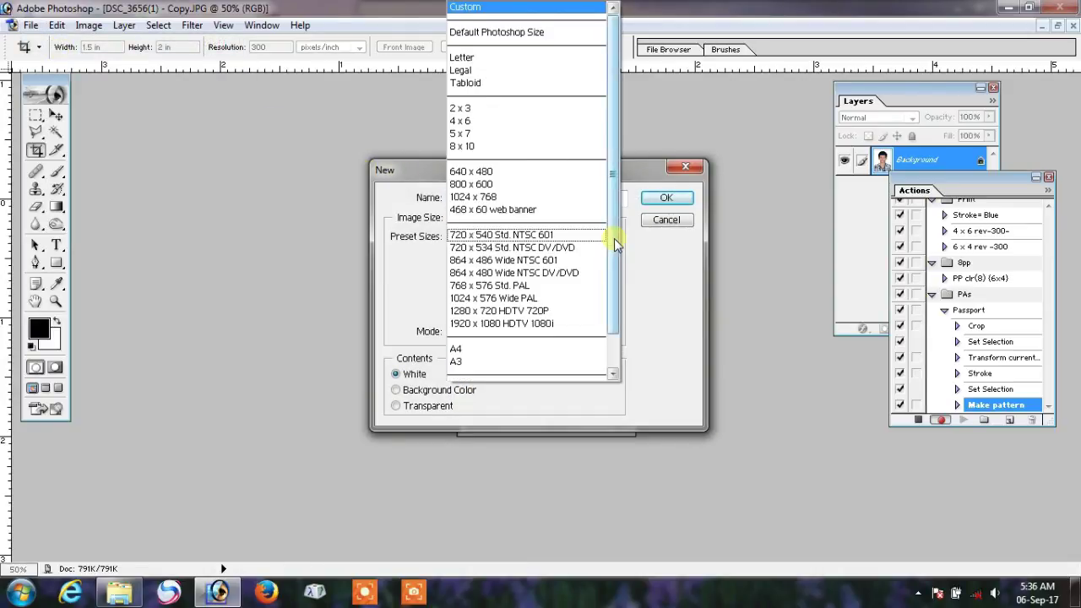
left_click(526, 124)
key("Tab")
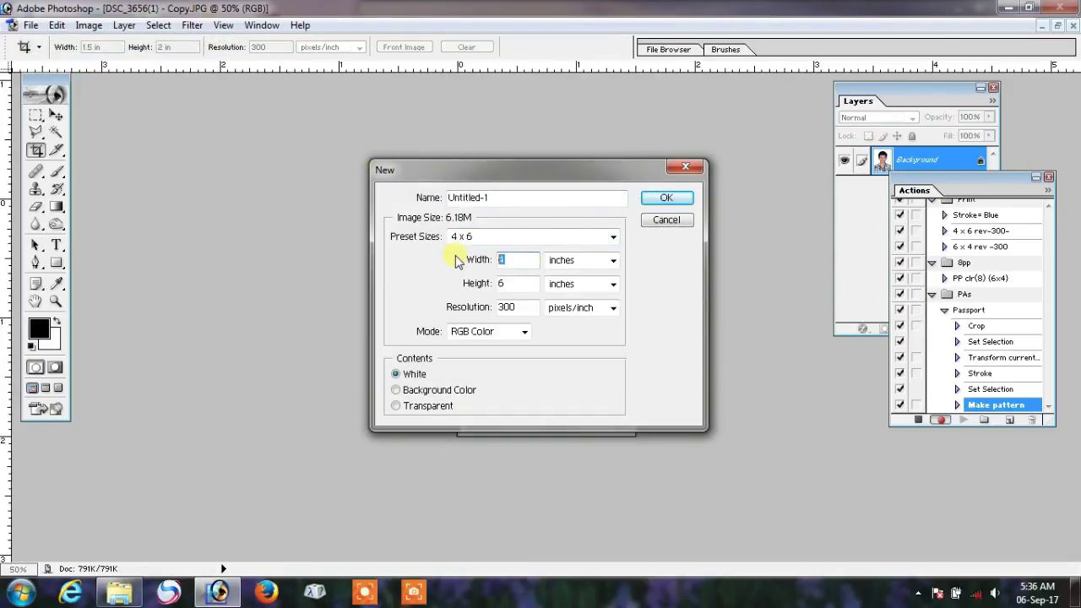
type("6")
key("Tab")
type("4")
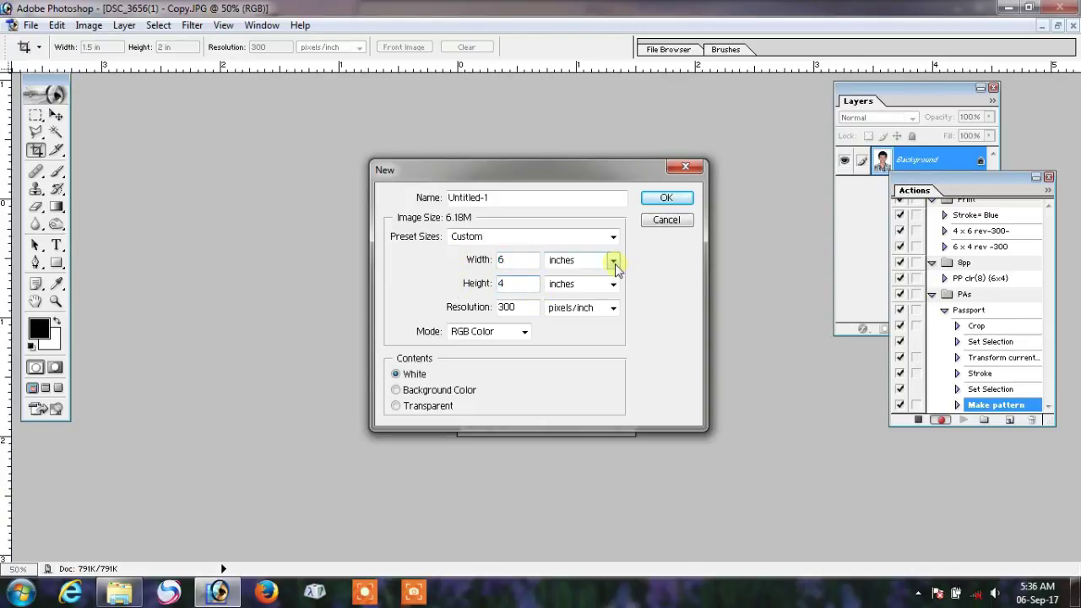
left_click(667, 199)
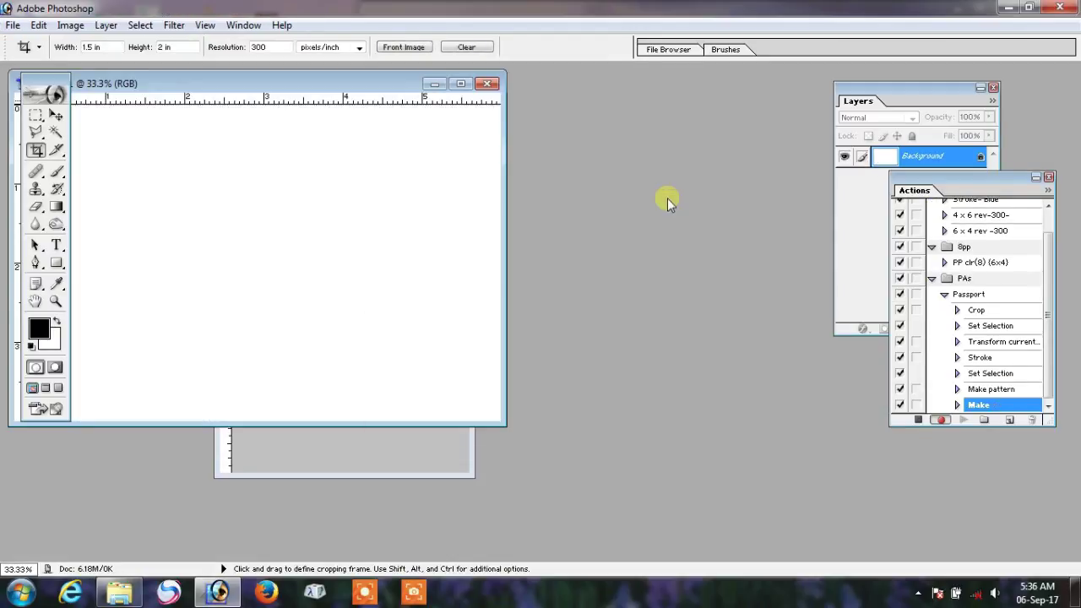
left_click(460, 85)
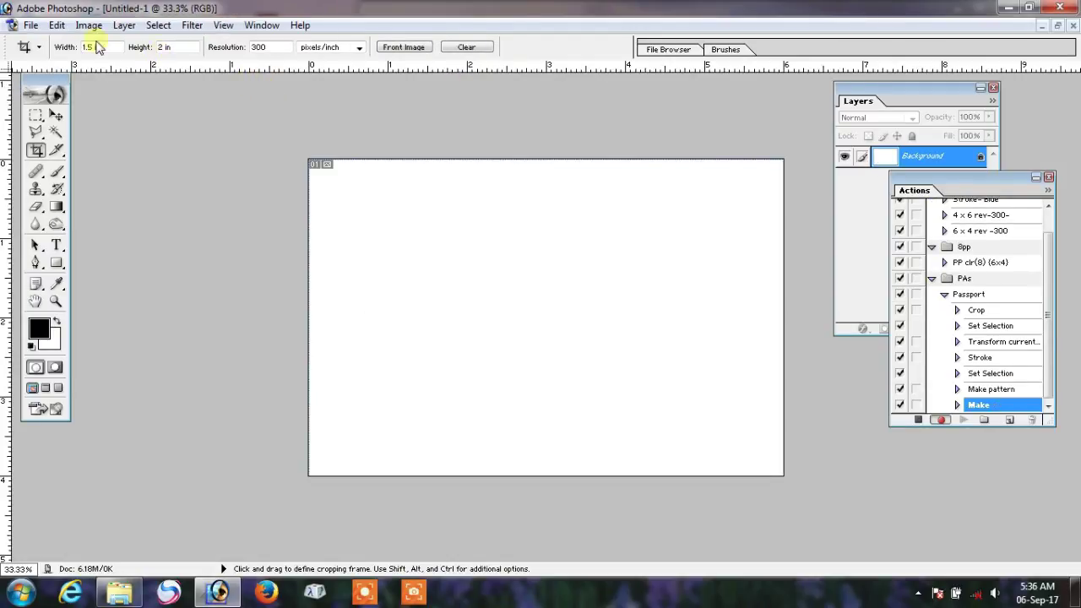
- Fill the new document with the custom portrait pattern, tiling eight copies
left_click(53, 25)
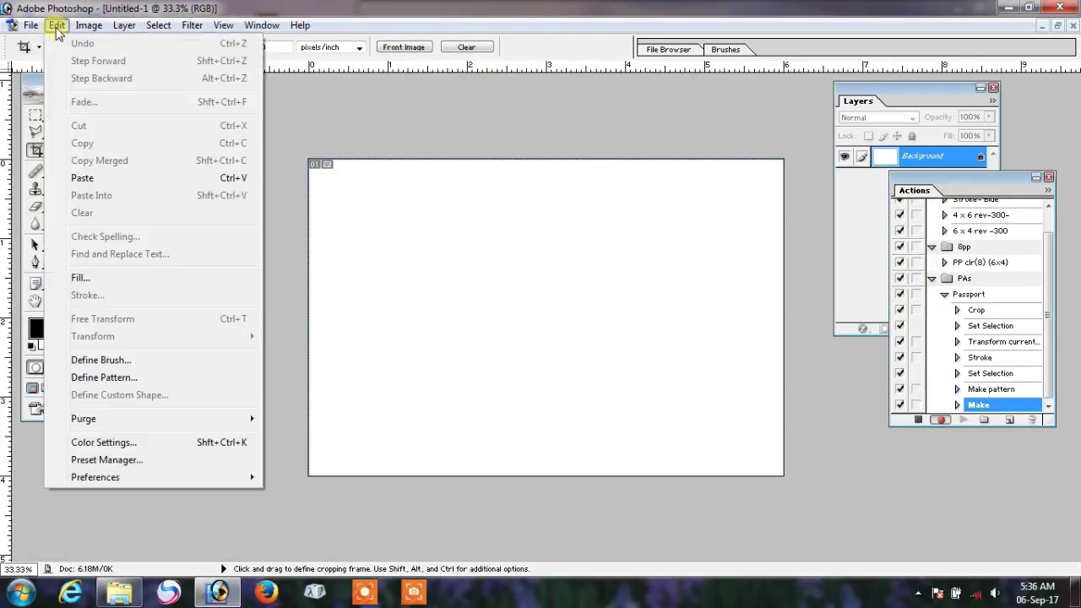
left_click(118, 278)
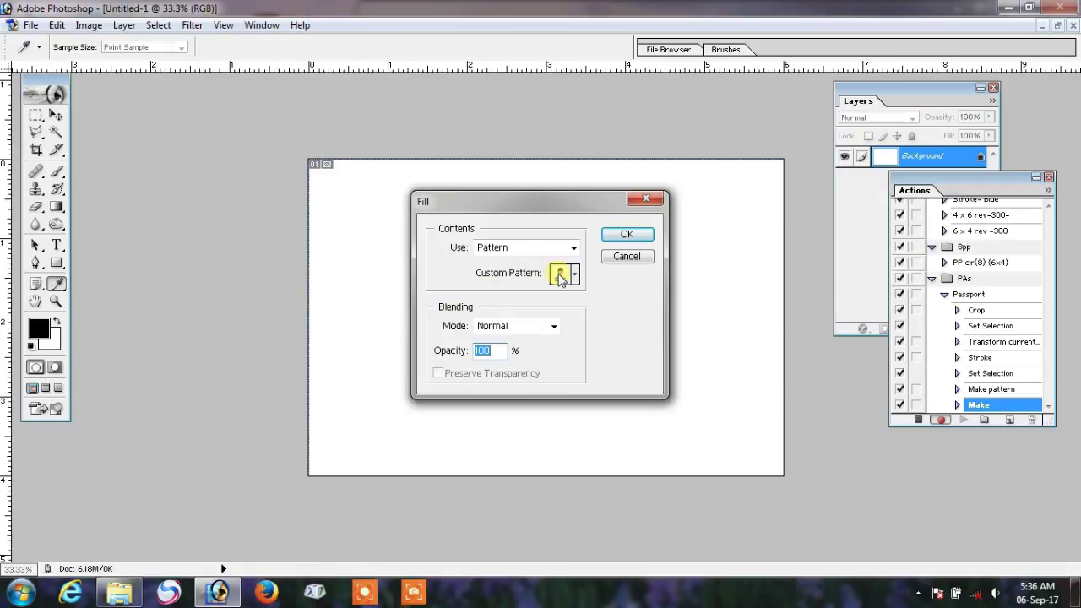
left_click(560, 275)
left_click_drag(634, 330, 634, 380)
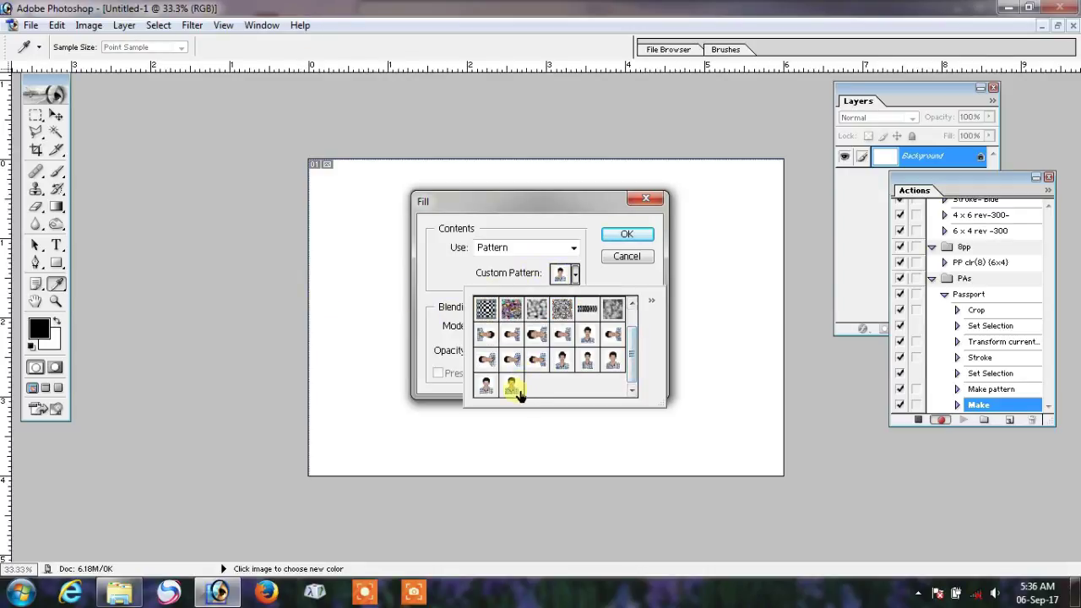
left_click(630, 235)
key("c")
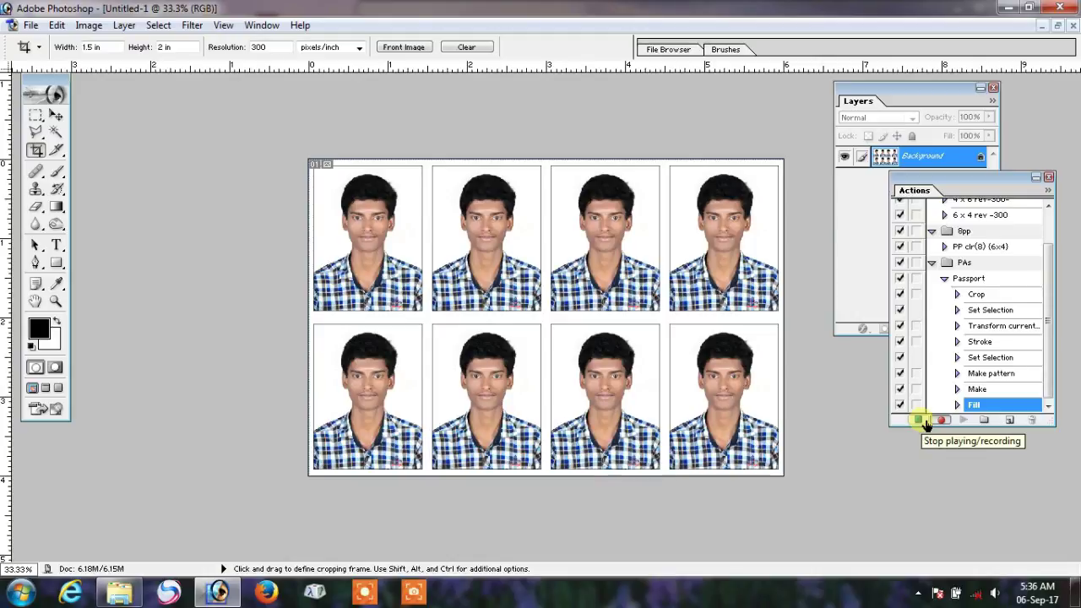
- Stop recording Passport, show actions in Button Mode, select the Move tool, and close the sheet
left_click(921, 420)
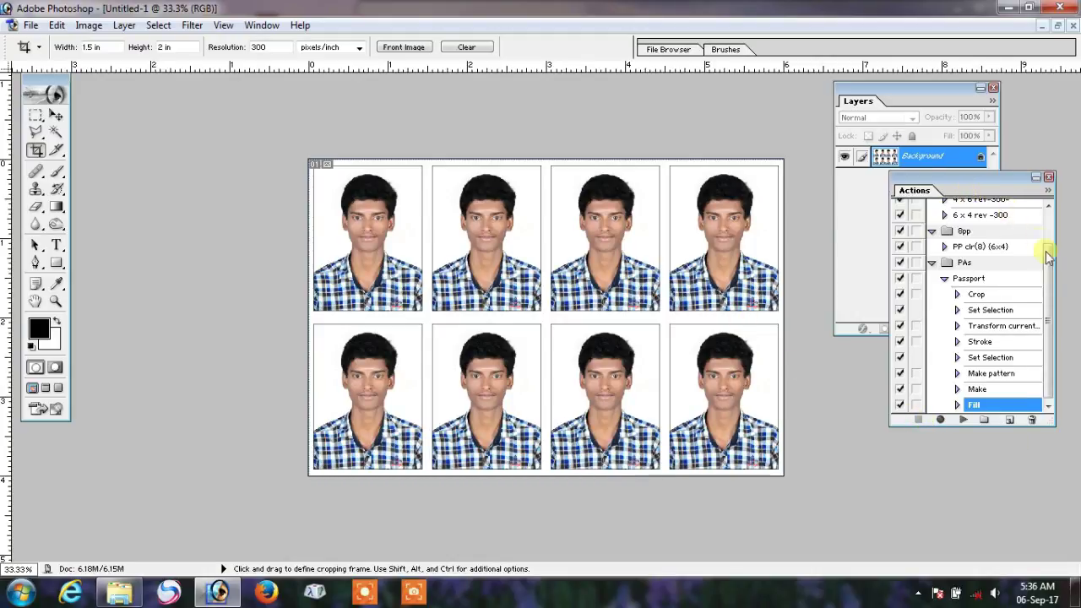
left_click_drag(1048, 245, 1048, 213)
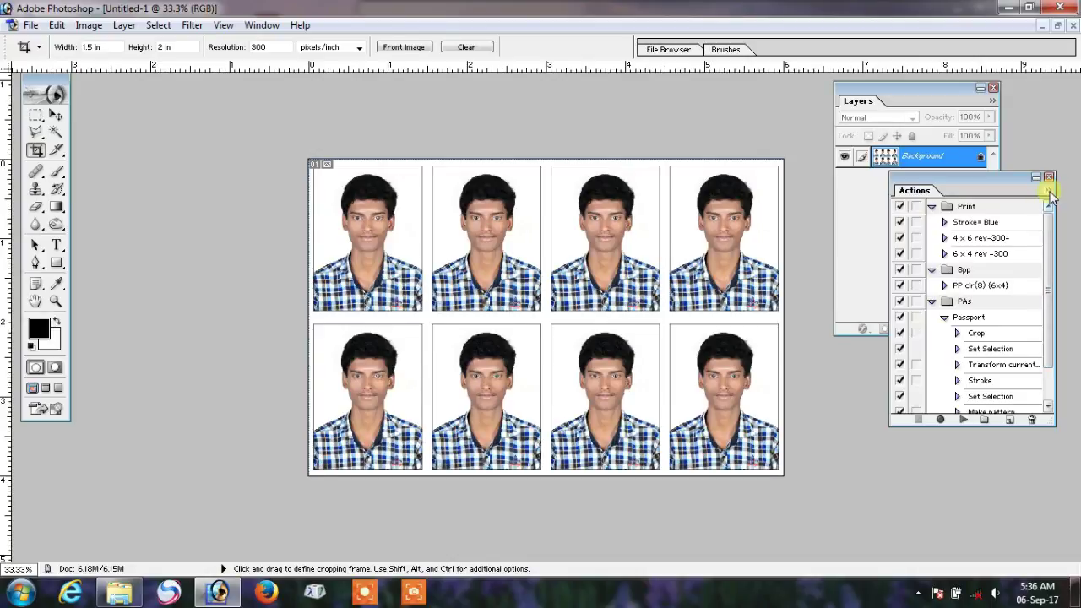
left_click(1050, 194)
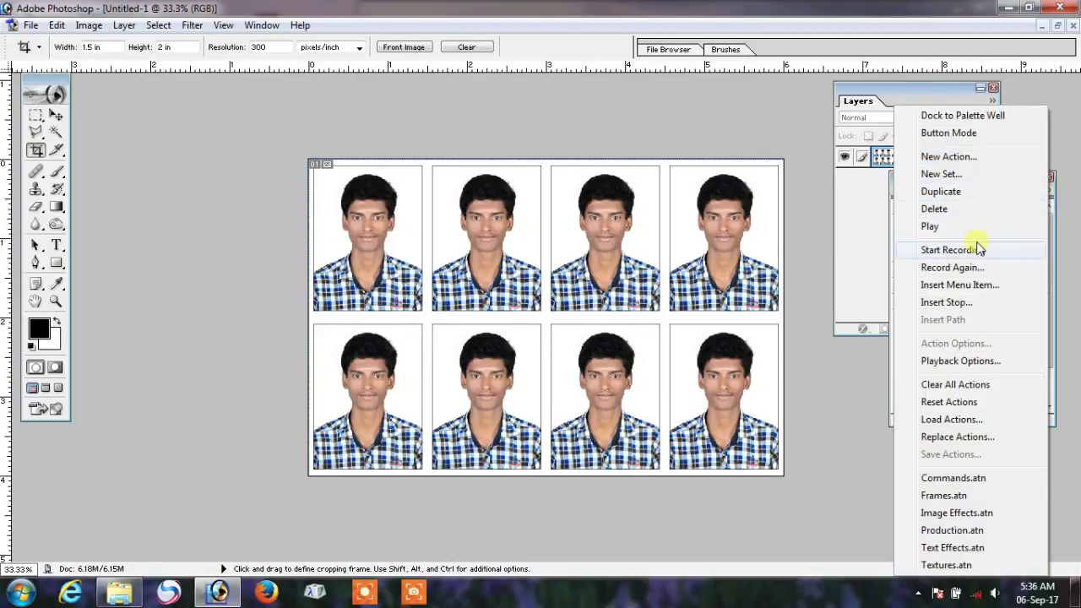
left_click(952, 134)
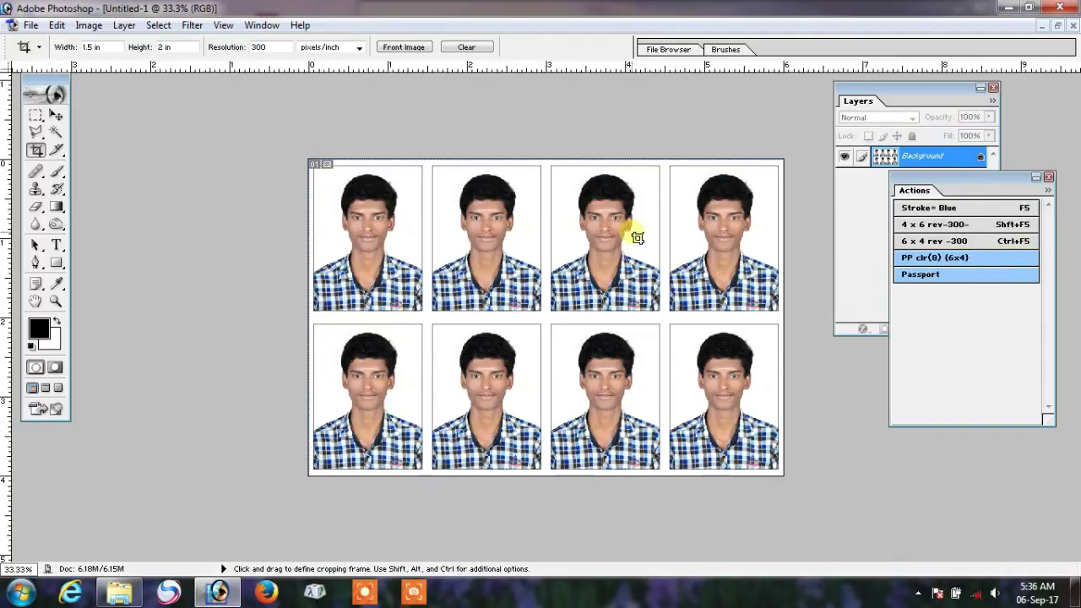
key("v")
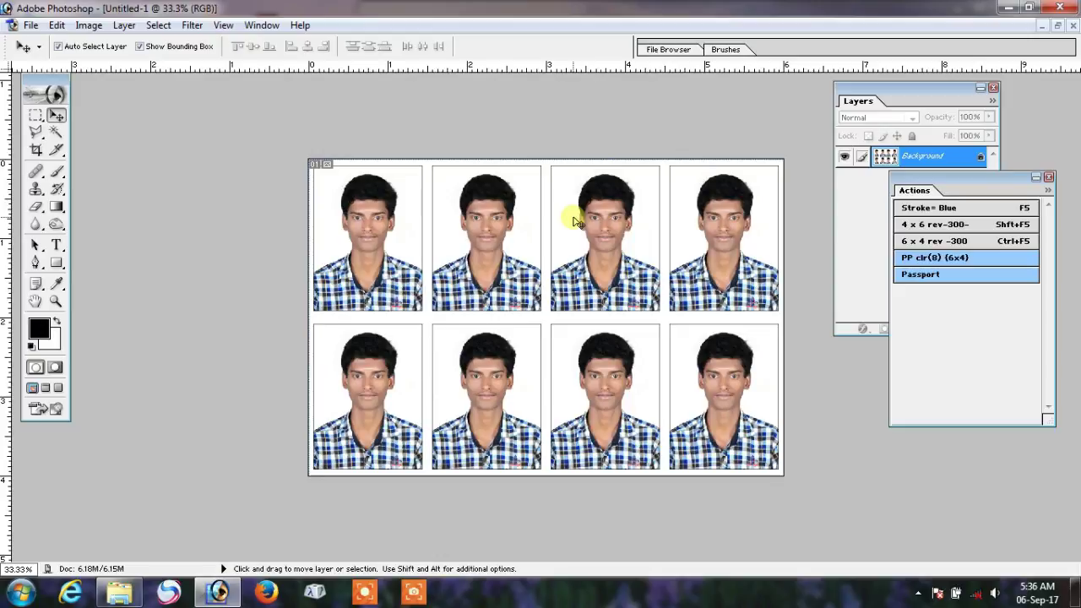
key("ctrl+w")
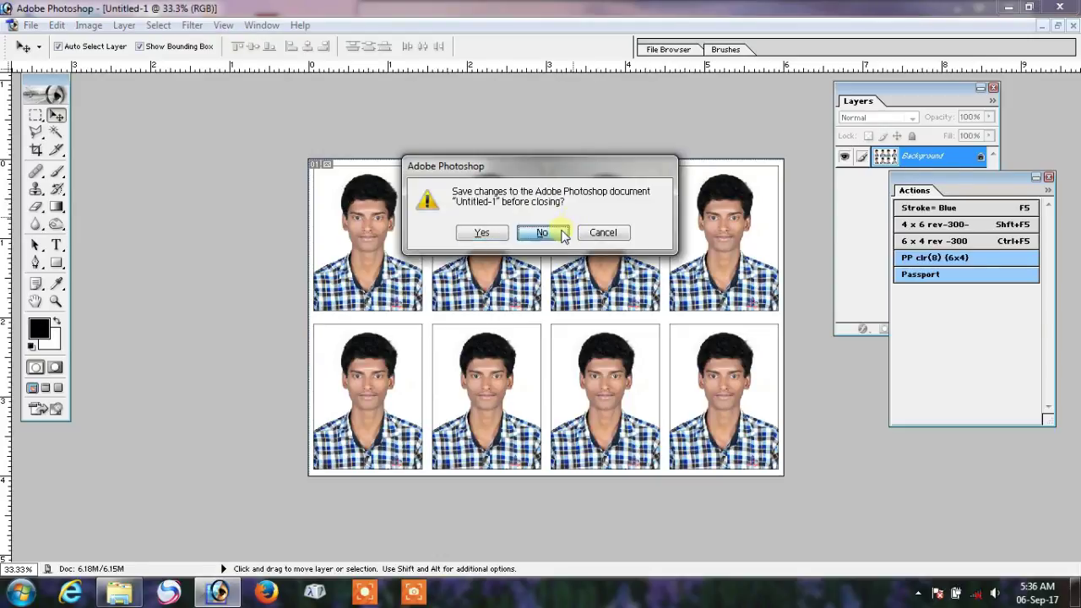
- Close both the passport sheet and the original portrait without saving changes
left_click(561, 232)
key("ctrl+w")
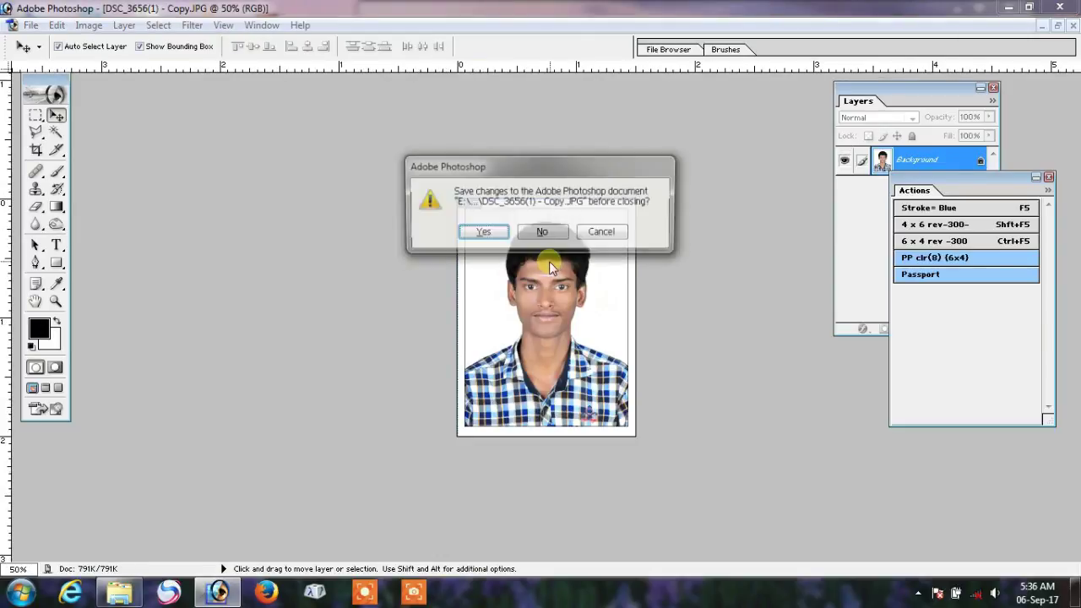
left_click(545, 230)
- Reopen the DSC_3656(1) - Copy photo, run the Passport action, and maximize the new sheet
double_click(463, 216)
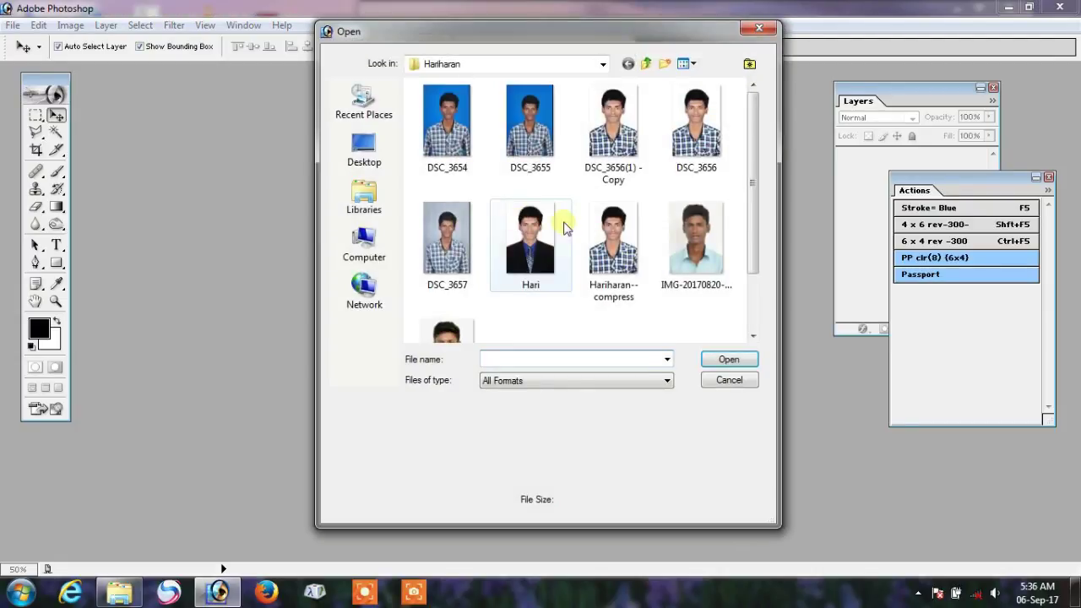
left_click(615, 152)
left_click(712, 357)
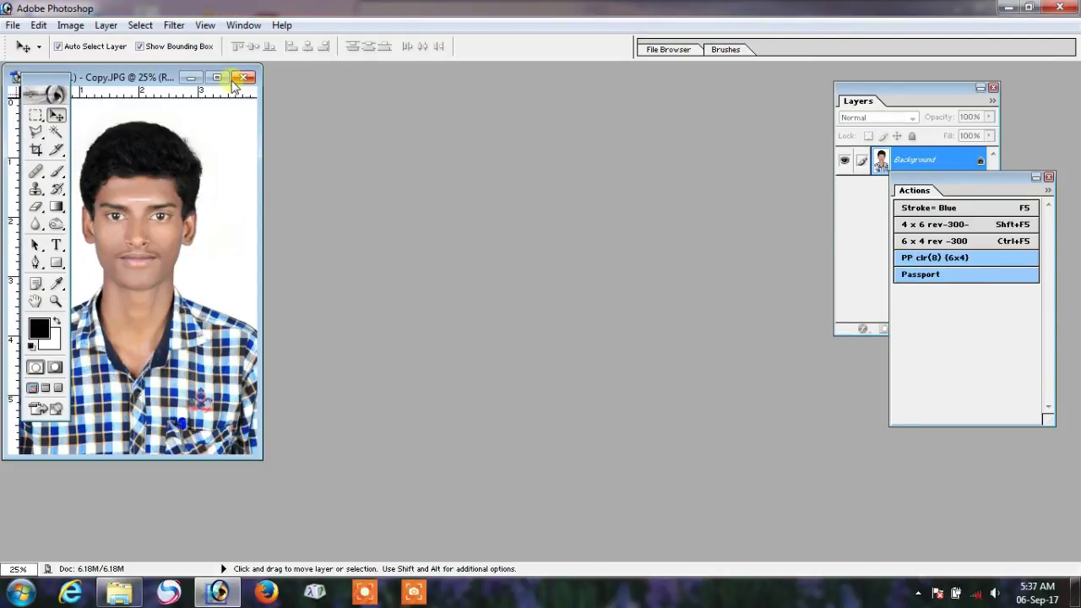
left_click(217, 76)
left_click(939, 275)
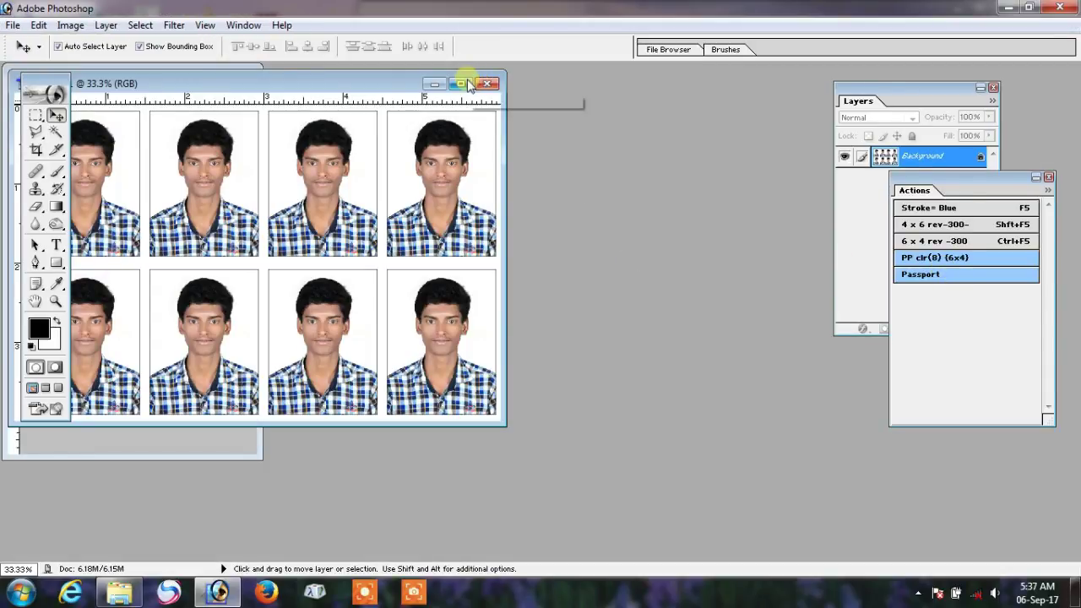
left_click(461, 84)
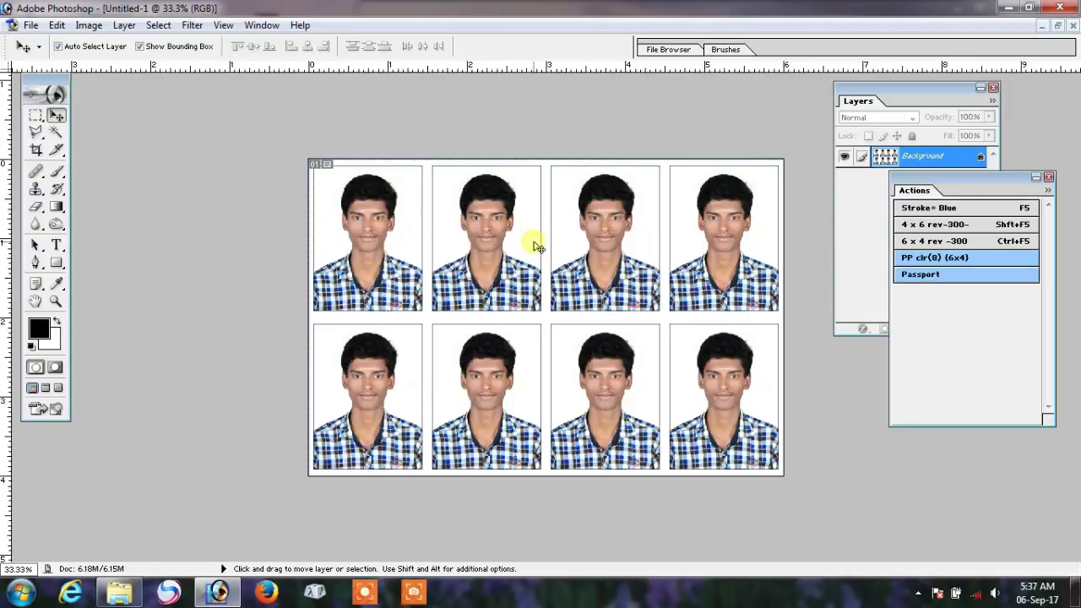